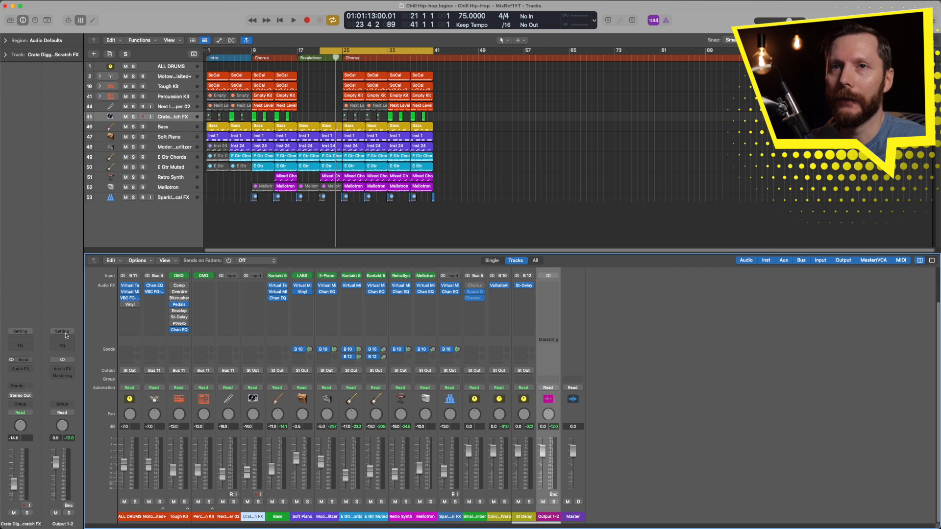
Load the user channel strip setting MasterBus on the stereo output channel and play the mix.
click(63, 331)
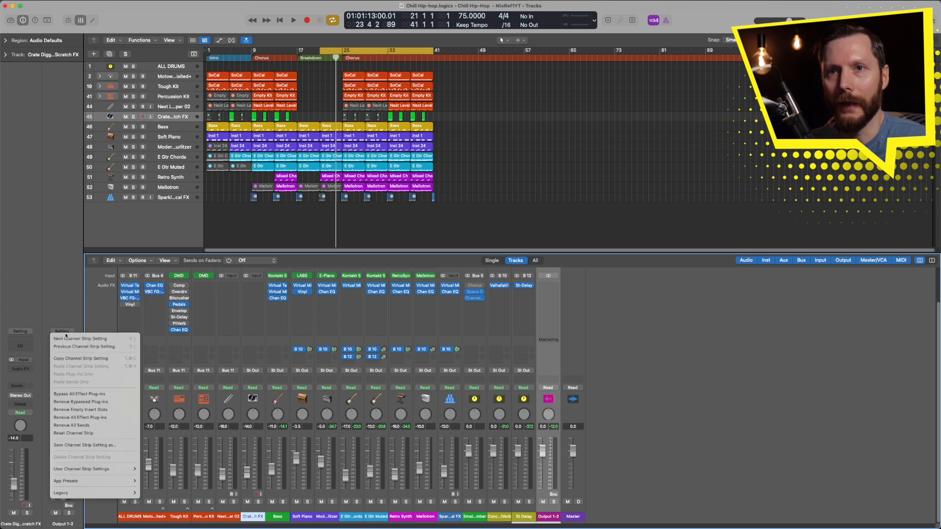
mouse_move(70, 471)
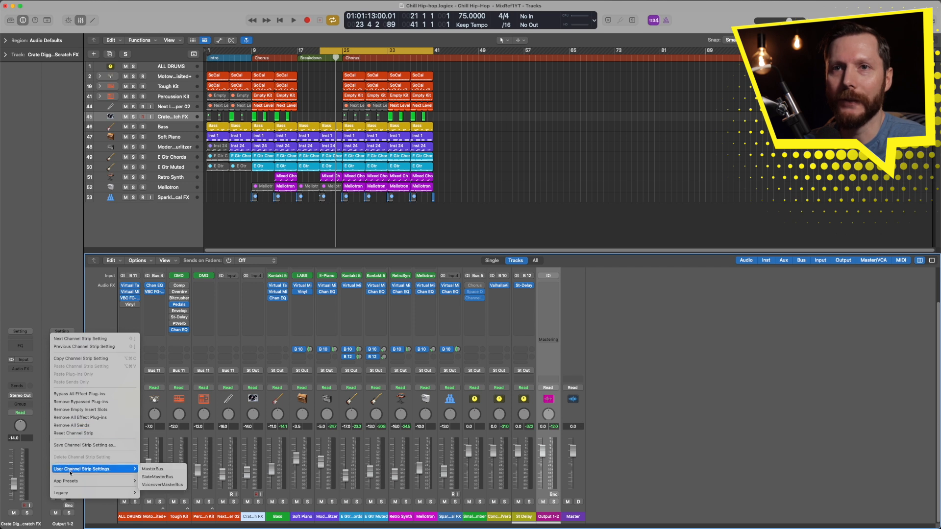
click(166, 472)
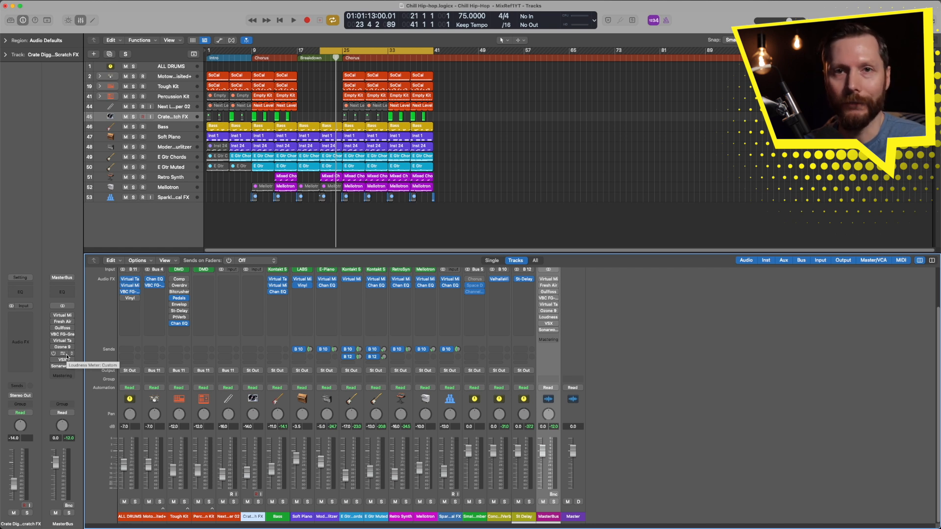
click(62, 278)
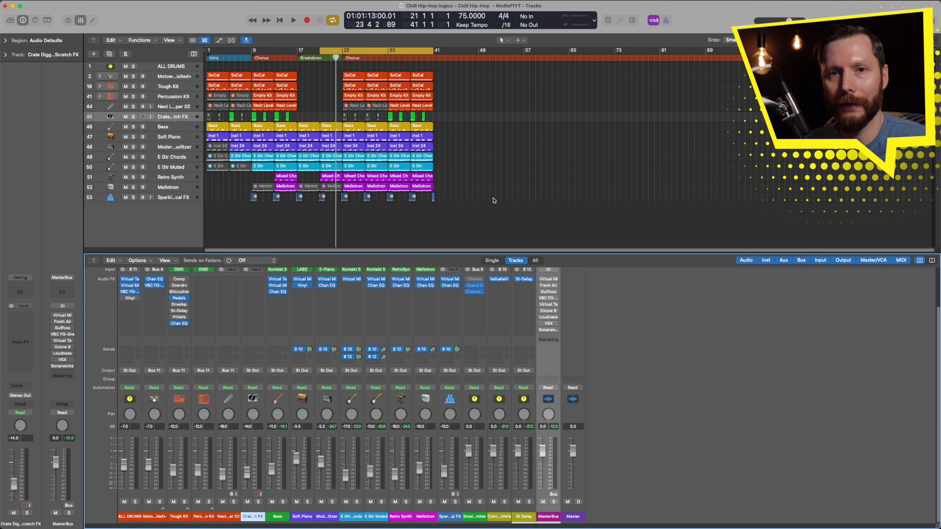
key(space)
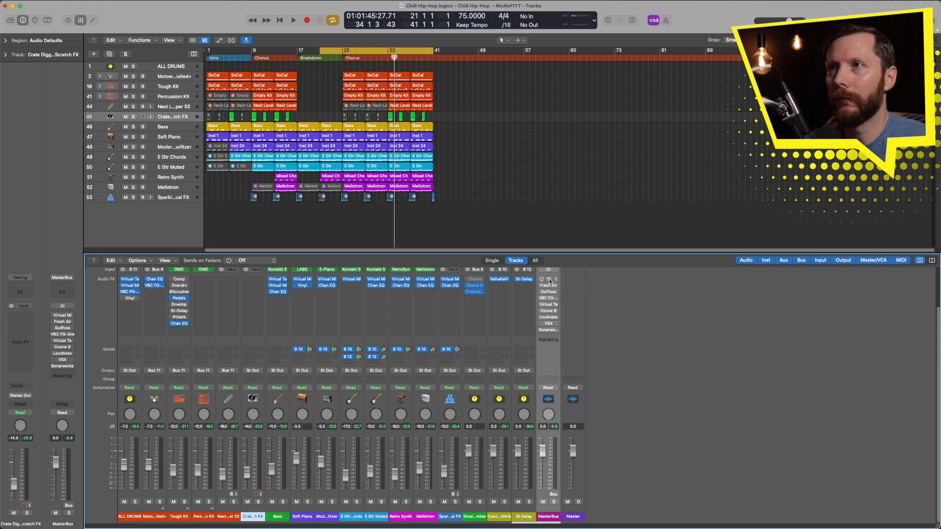
Open Virtual Mix Rack on the master bus and set the Virtual Mixbuss console model to Brit N.
click(549, 280)
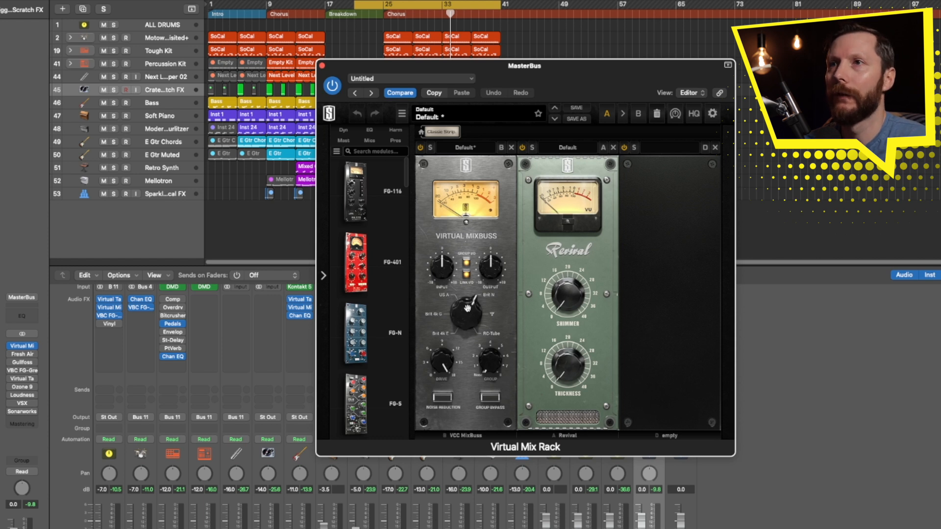
mouse_move(467, 310)
mouse_down()
mouse_move(457, 370)
mouse_move(460, 251)
mouse_move(461, 302)
mouse_move(470, 313)
mouse_up()
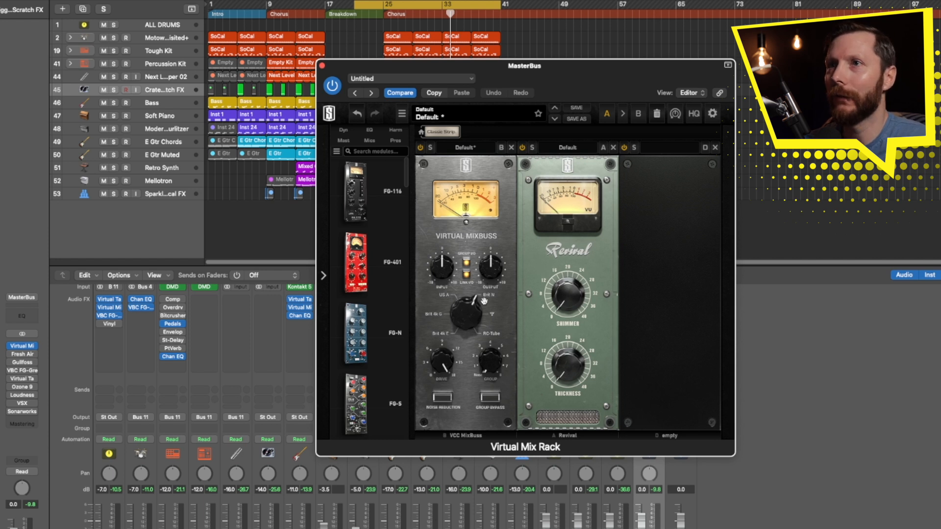
mouse_move(466, 311)
mouse_down()
mouse_move(459, 370)
mouse_move(452, 282)
mouse_move(464, 324)
mouse_move(473, 318)
mouse_up()
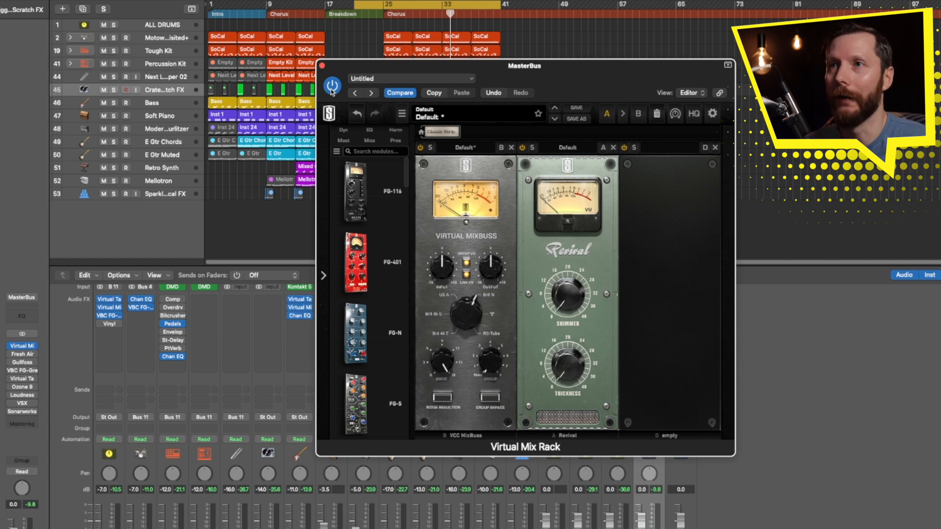
Start the cycle range at bar 25 and compare the mix with Virtual Mix Rack bypassed and active during playback, leaving it enabled.
drag(356, 8, 385, 8)
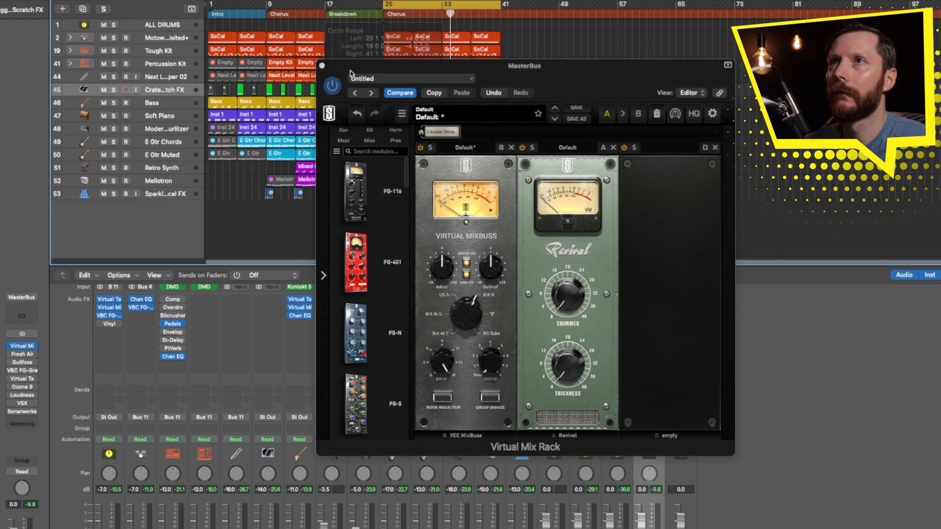
click(332, 88)
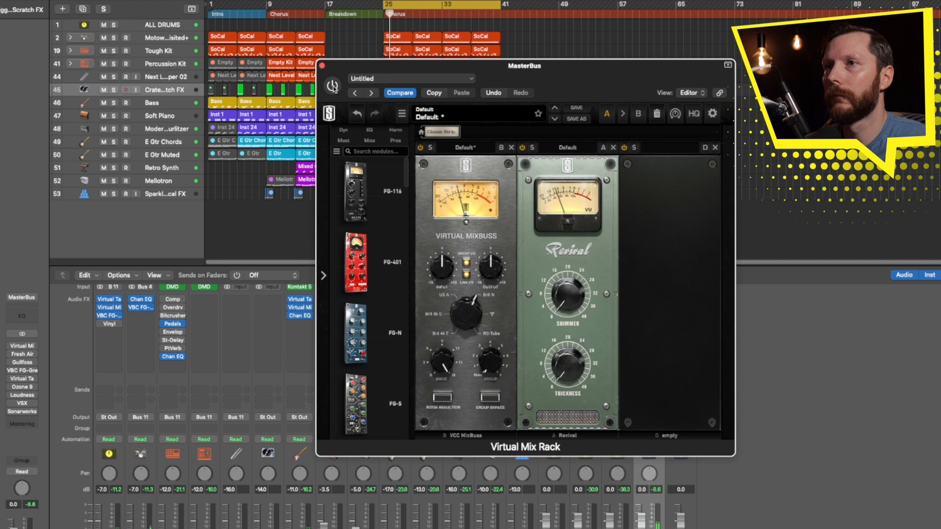
click(333, 87)
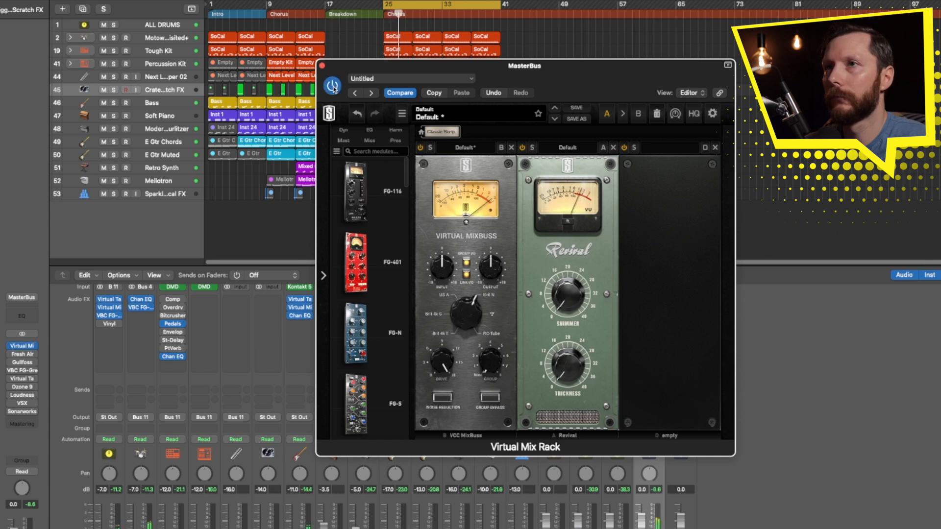
click(333, 87)
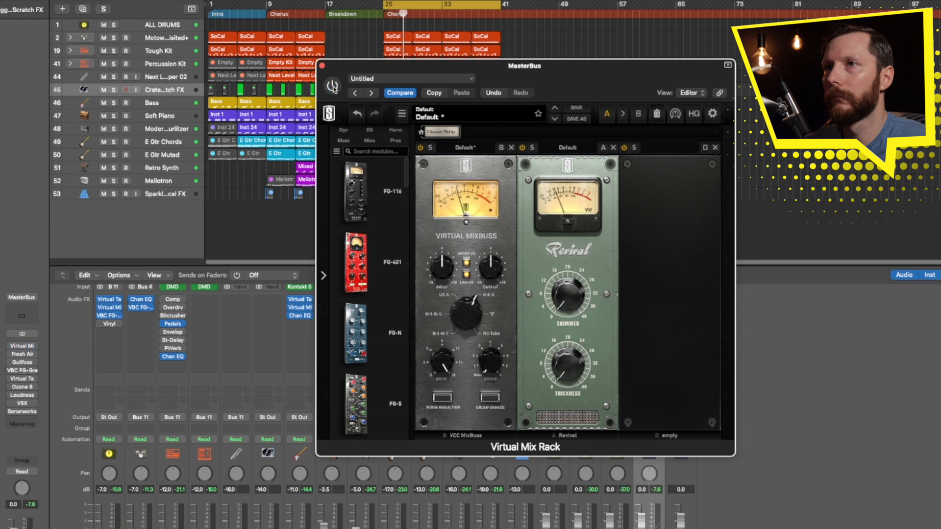
click(333, 87)
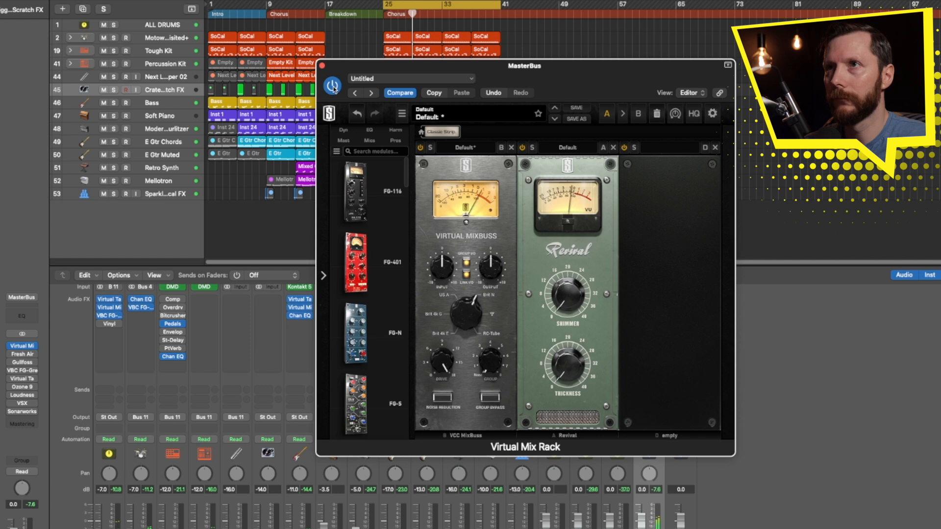
click(333, 87)
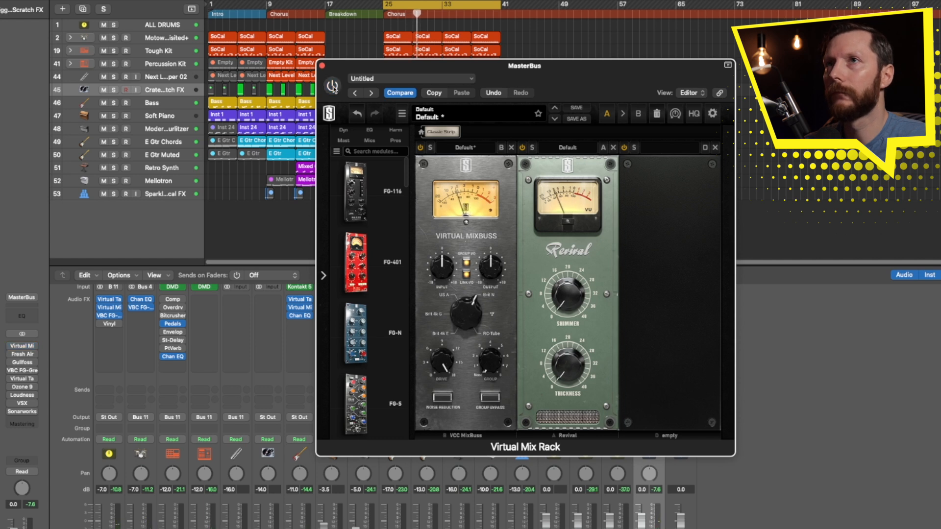
click(333, 87)
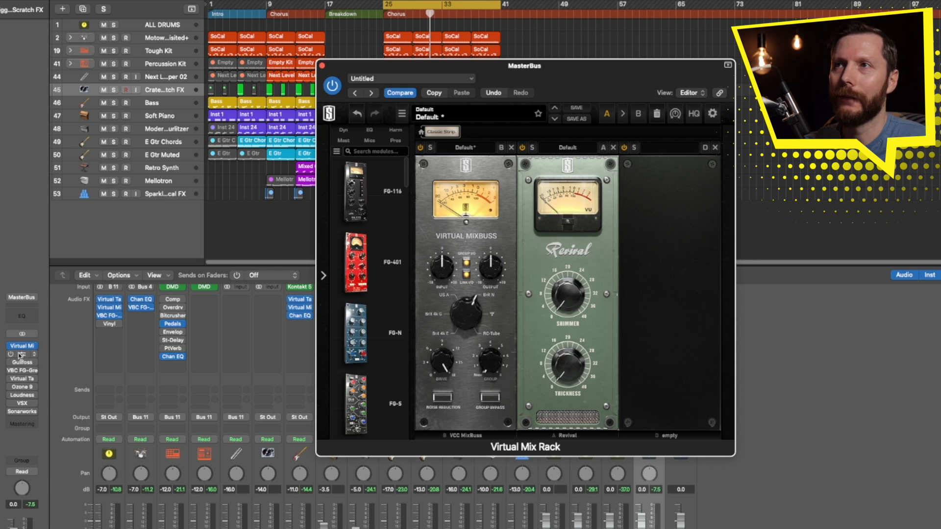
Enable Fresh Air on the master bus and set Mid Air to 15 and High Air to 20 during playback.
click(20, 355)
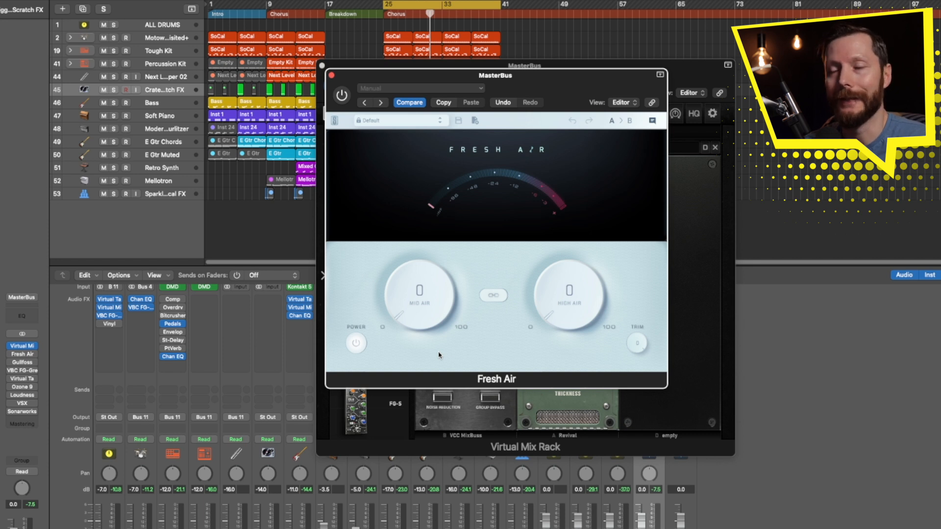
click(344, 100)
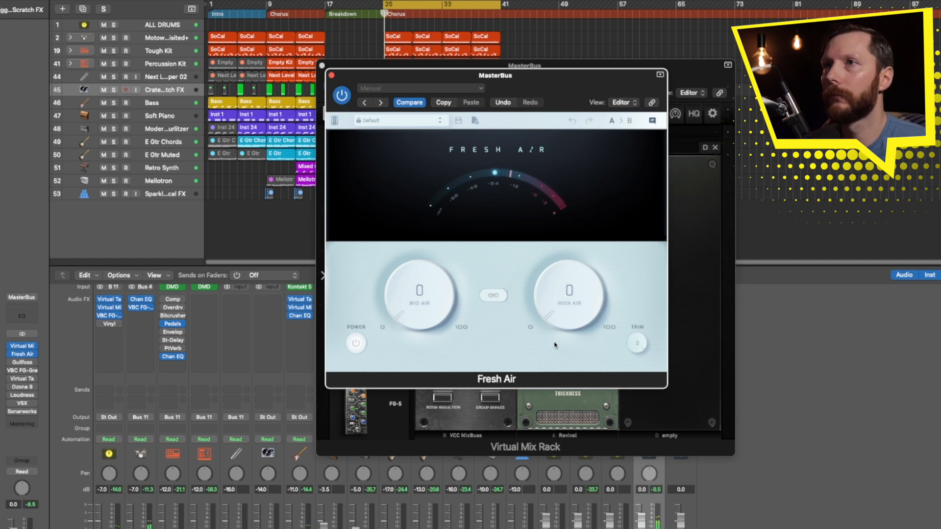
mouse_move(567, 316)
mouse_down()
mouse_move(547, 270)
mouse_move(565, 257)
mouse_move(550, 301)
mouse_move(558, 320)
mouse_up()
mouse_move(420, 319)
mouse_down()
mouse_move(403, 266)
mouse_move(409, 311)
mouse_move(407, 283)
mouse_move(425, 264)
mouse_move(404, 284)
mouse_move(402, 318)
mouse_up()
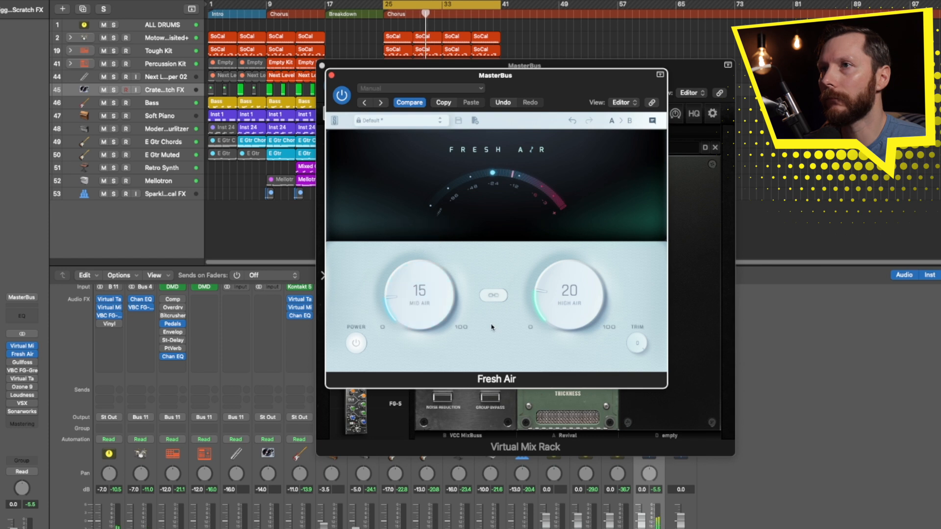
Compare the mix with Fresh Air's processing bypassed and active, leaving the processing on.
click(356, 344)
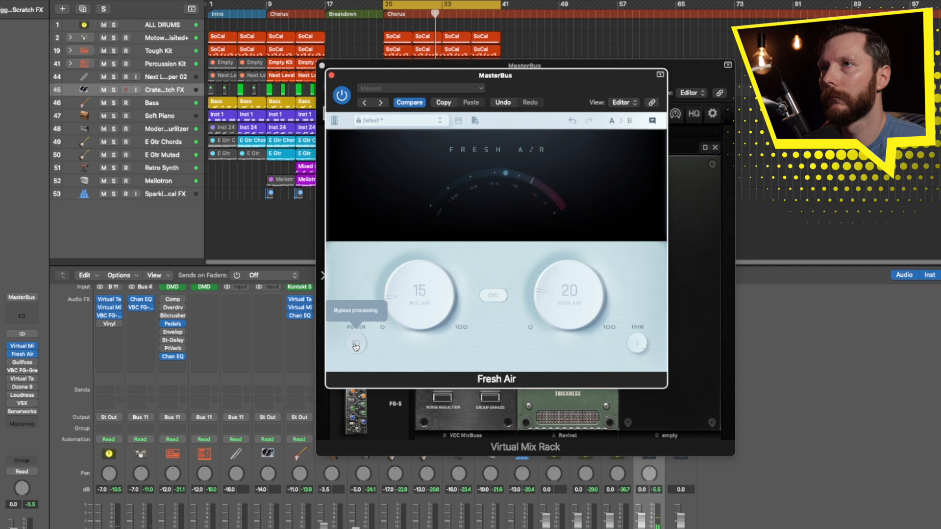
click(356, 344)
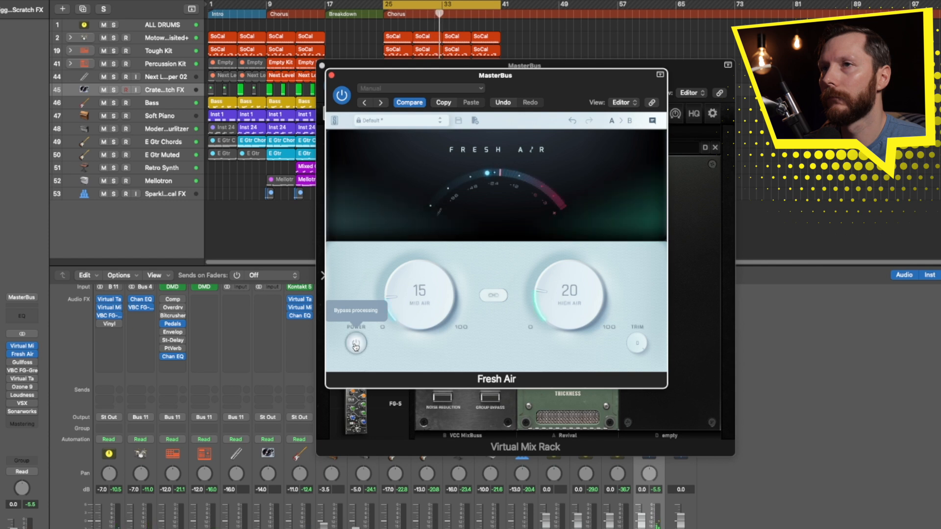
click(356, 345)
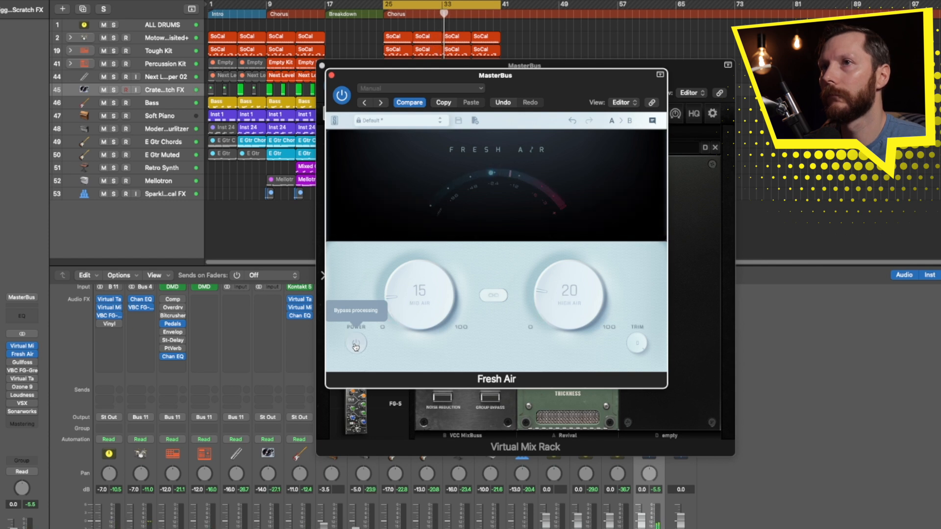
click(356, 345)
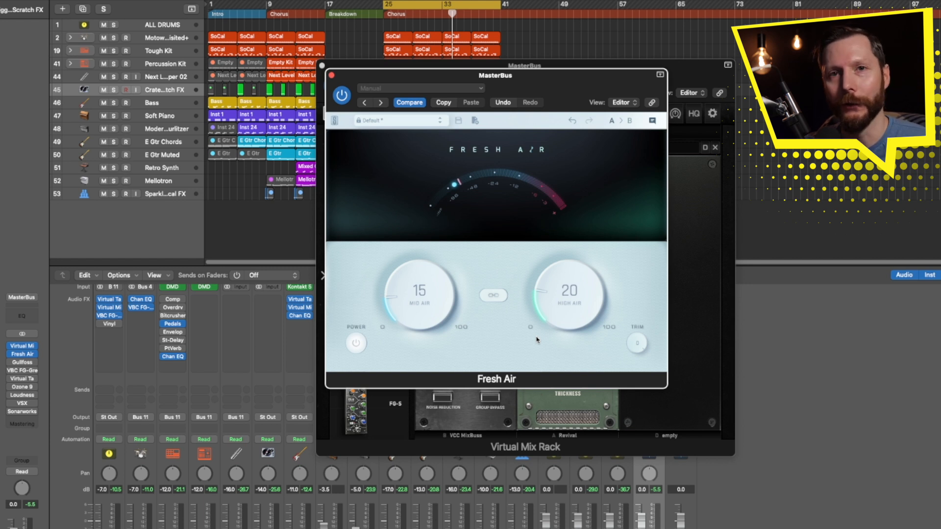
Enable Gullfoss on the master bus and set both Recover and Tame to 0%.
mouse_move(24, 365)
click(22, 366)
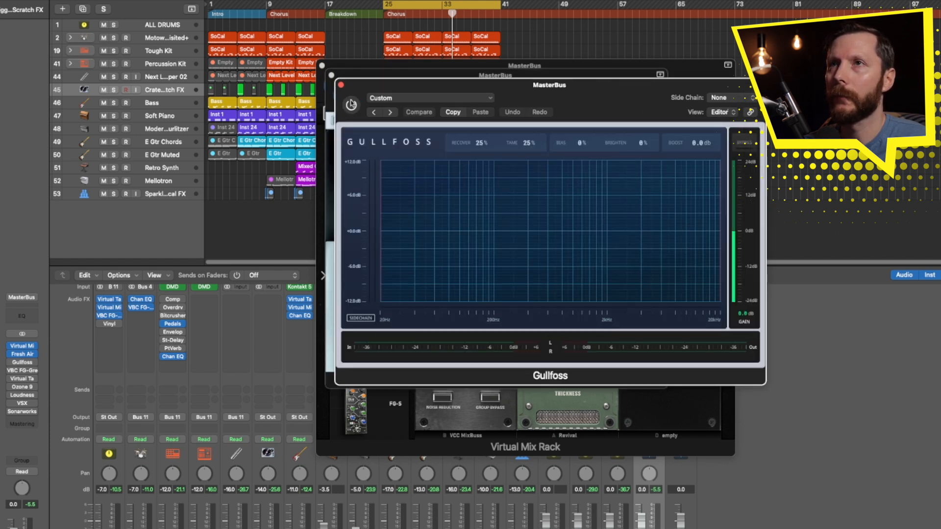
click(351, 104)
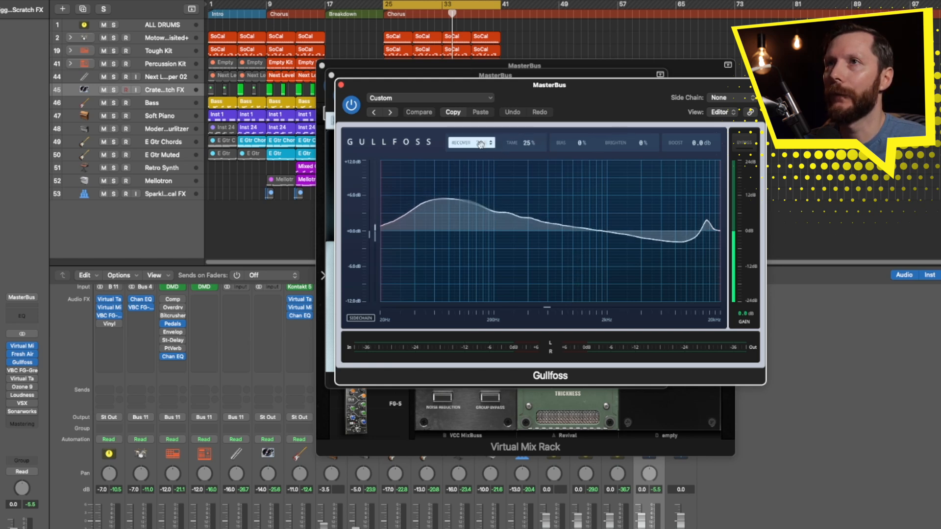
drag(484, 142, 484, 167)
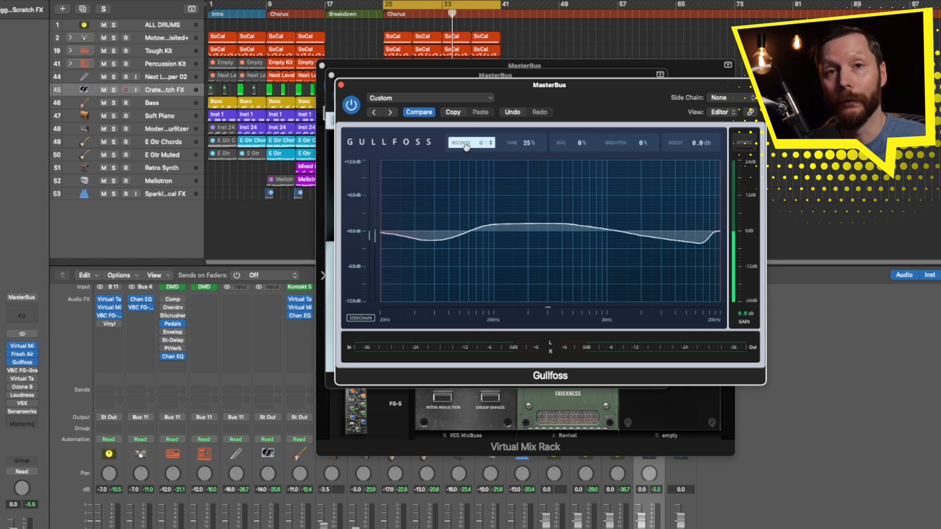
drag(523, 143, 520, 163)
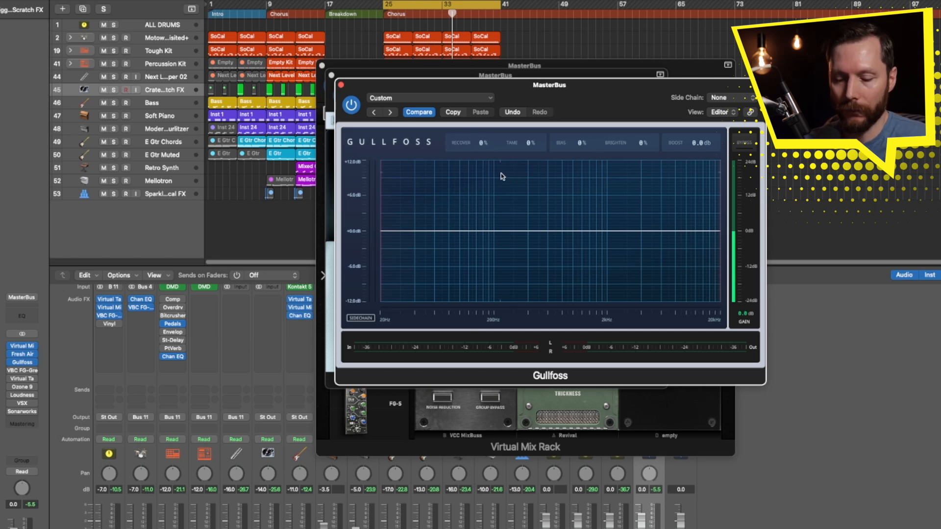
Play the chorus and raise Gullfoss's Recover and Tame to 25% each.
key(space)
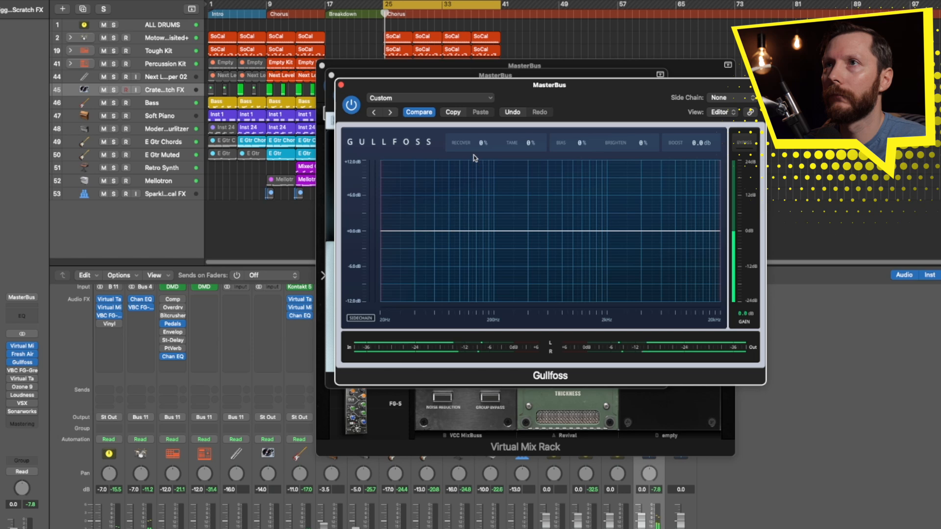
mouse_move(471, 142)
mouse_down()
mouse_move(472, 60)
mouse_move(471, 127)
mouse_up()
drag(481, 143, 528, 118)
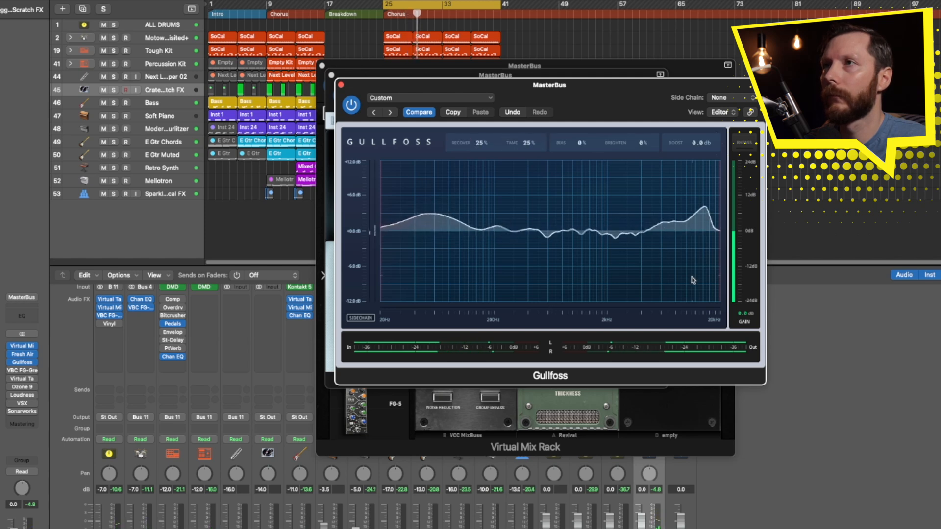
Compare the mix with Gullfoss bypassed and active, leaving it active.
click(745, 143)
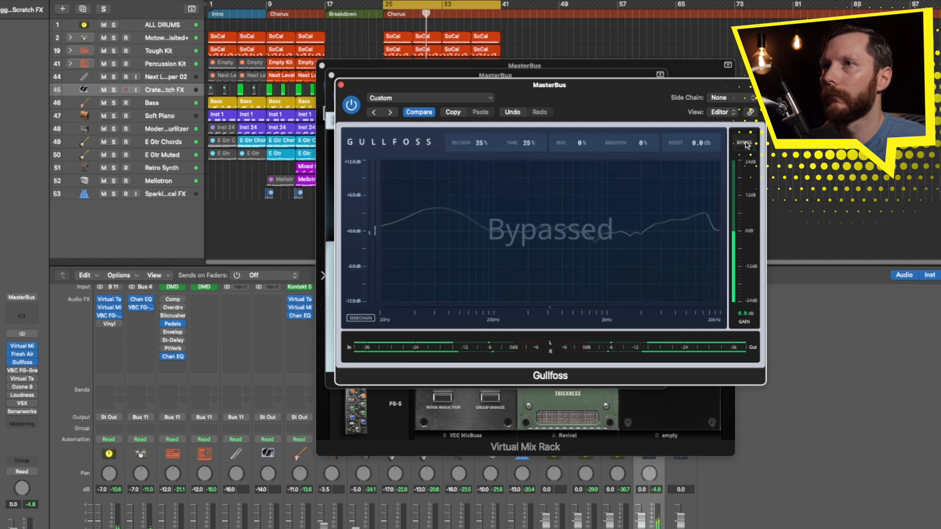
click(745, 144)
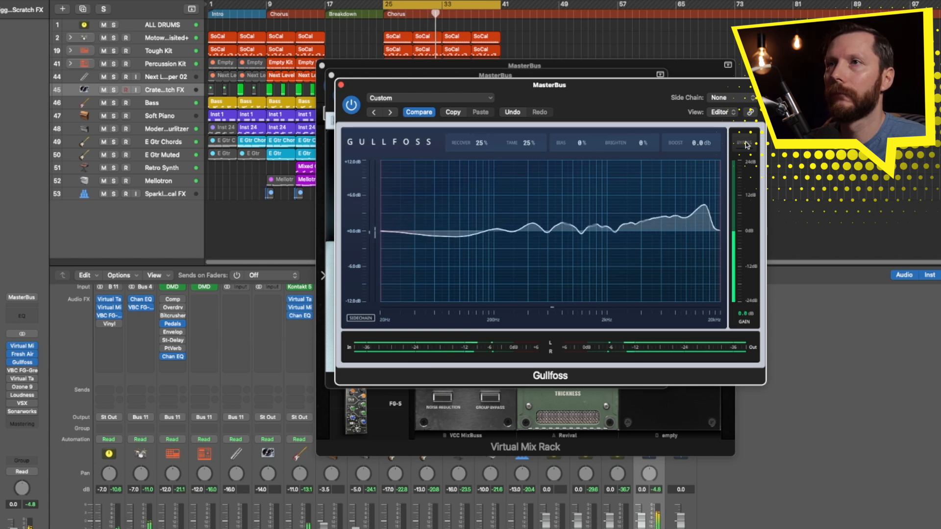
click(745, 144)
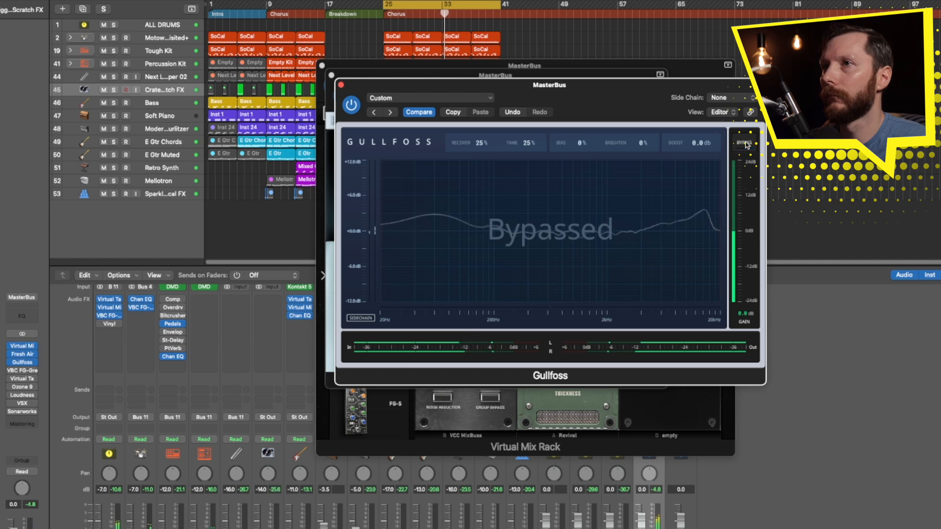
click(745, 144)
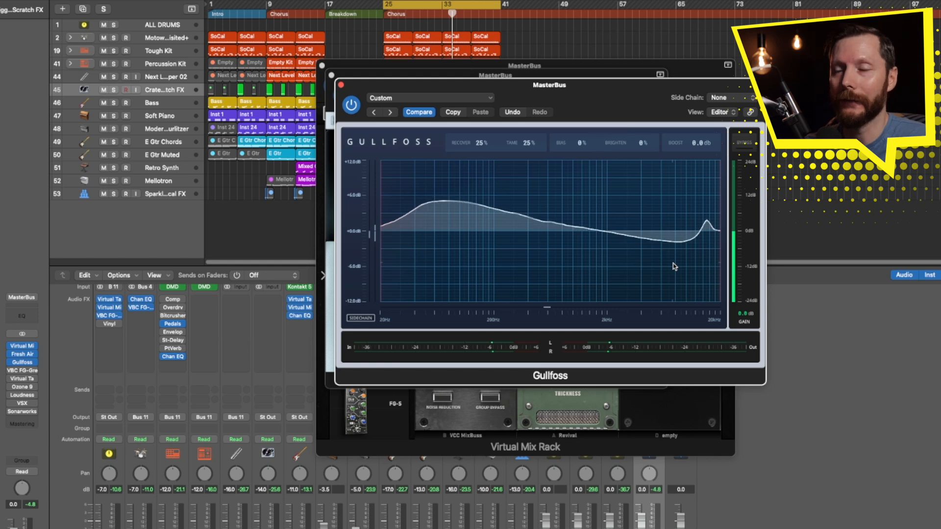
Enable the VBC FG-Grey compressor on the master bus and adjust its threshold slightly.
click(22, 371)
click(360, 116)
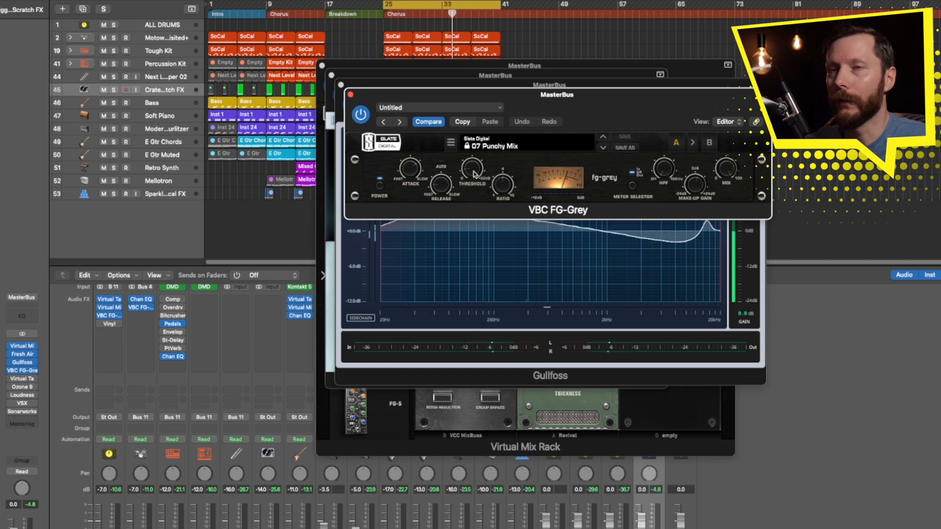
drag(472, 171, 469, 179)
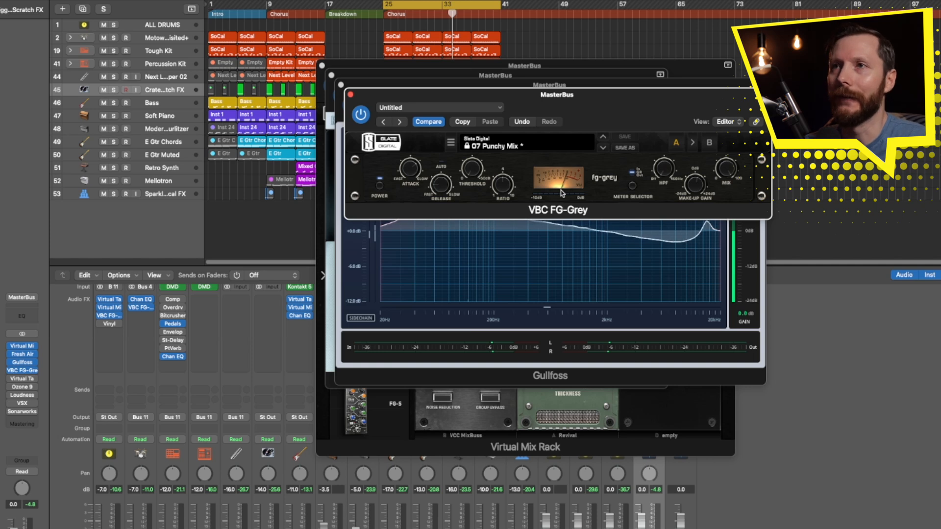
mouse_move(697, 183)
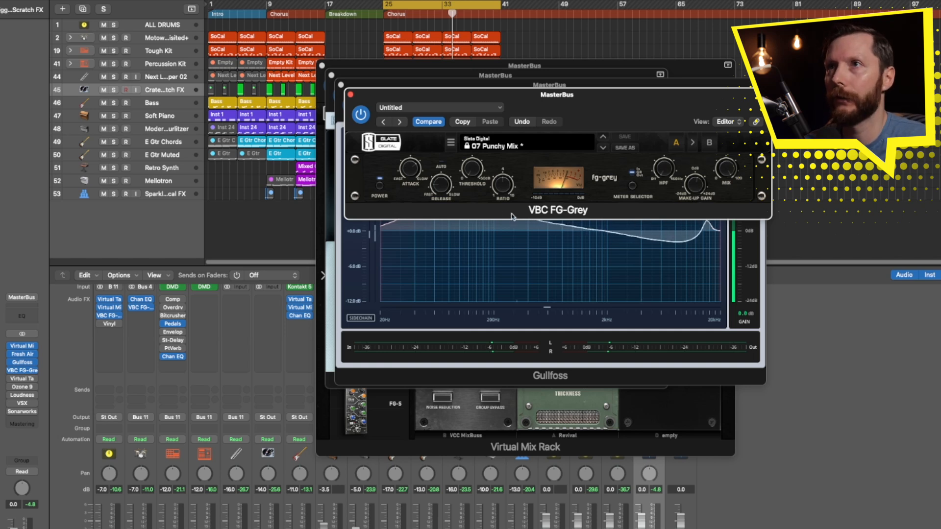
Lower the VBC FG-Grey threshold while the chorus plays, and compare the mix with the compressor bypassed and active.
key(space)
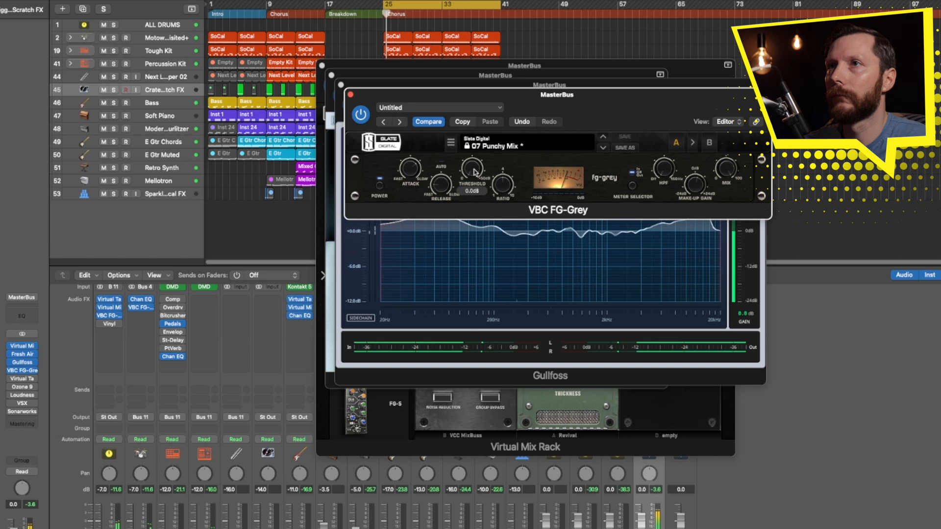
mouse_move(475, 170)
mouse_down()
mouse_move(461, 139)
mouse_move(472, 170)
mouse_up()
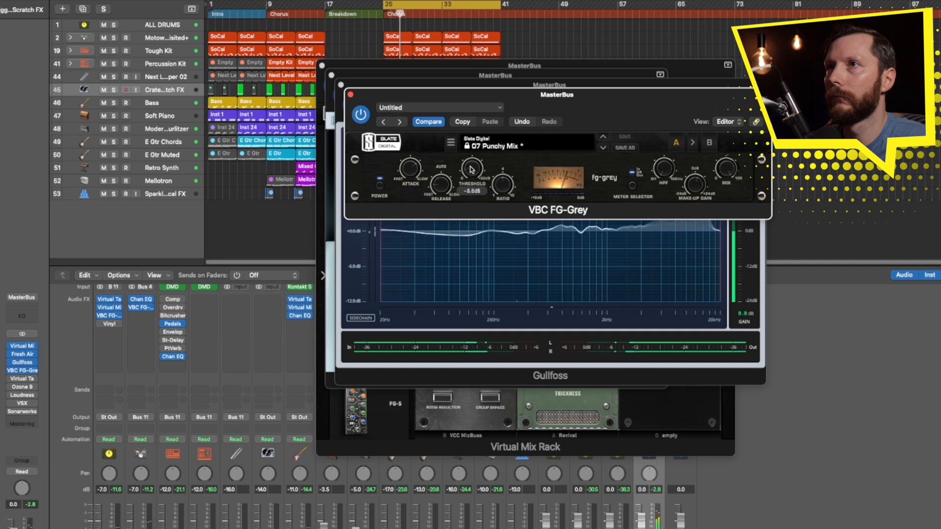
drag(471, 169, 473, 171)
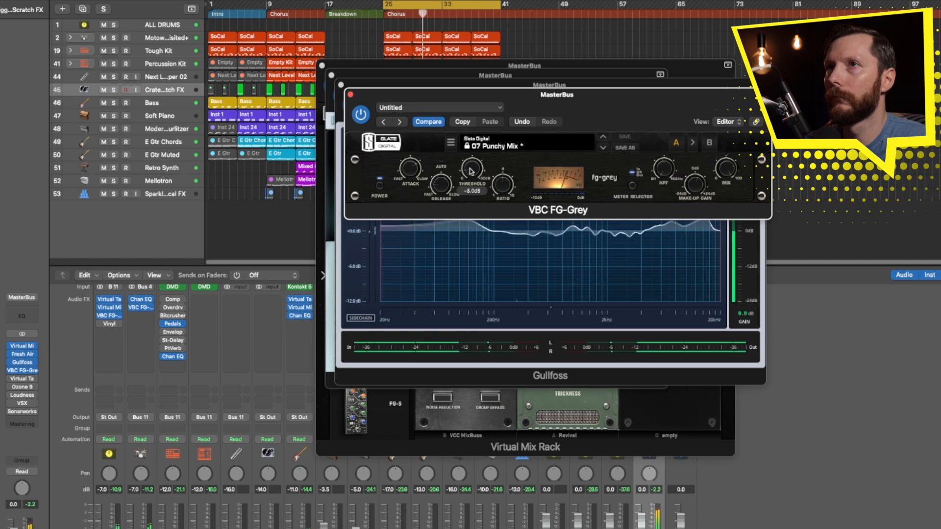
click(361, 116)
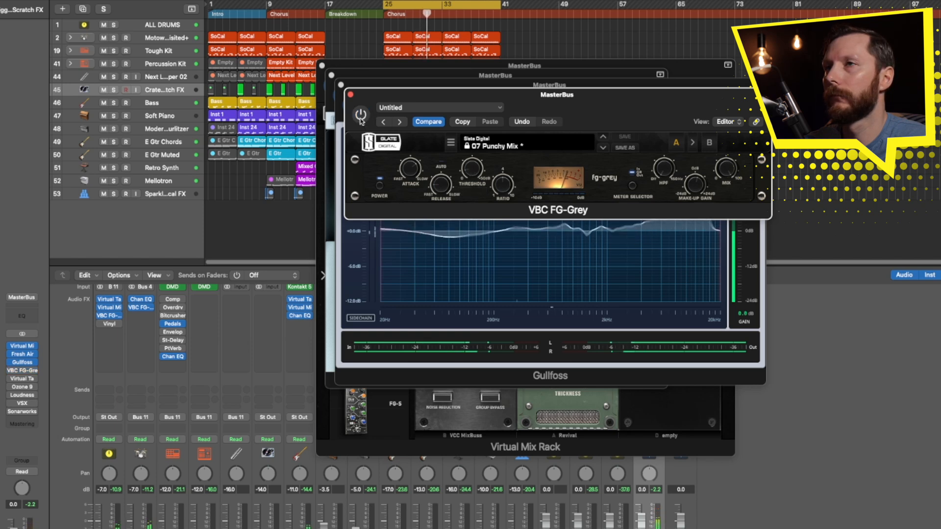
click(361, 116)
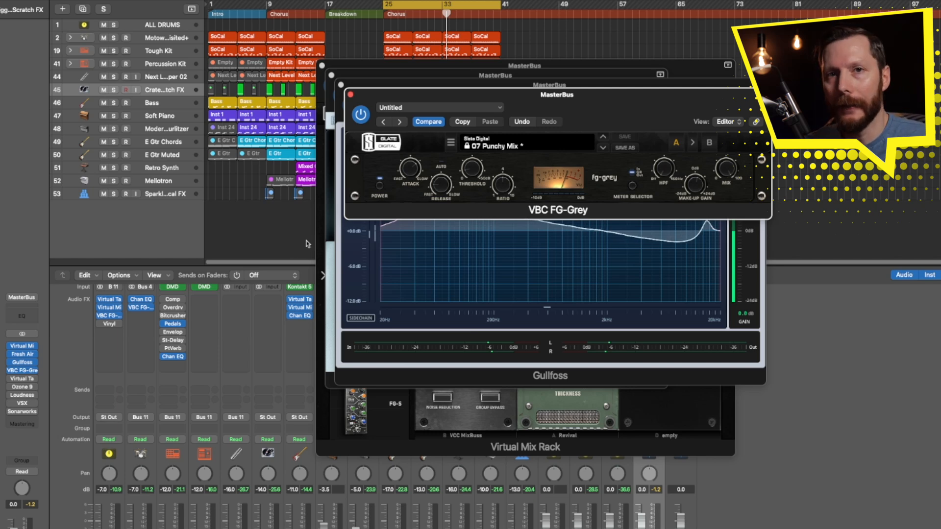
Enable Virtual Tape Machines on the master bus and set its speed to 15 ips while the chorus plays.
mouse_move(22, 379)
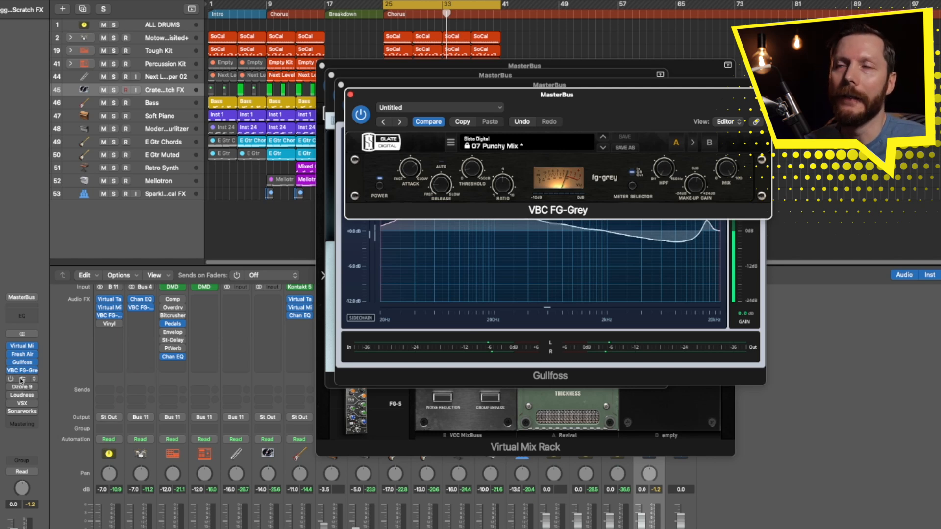
click(22, 379)
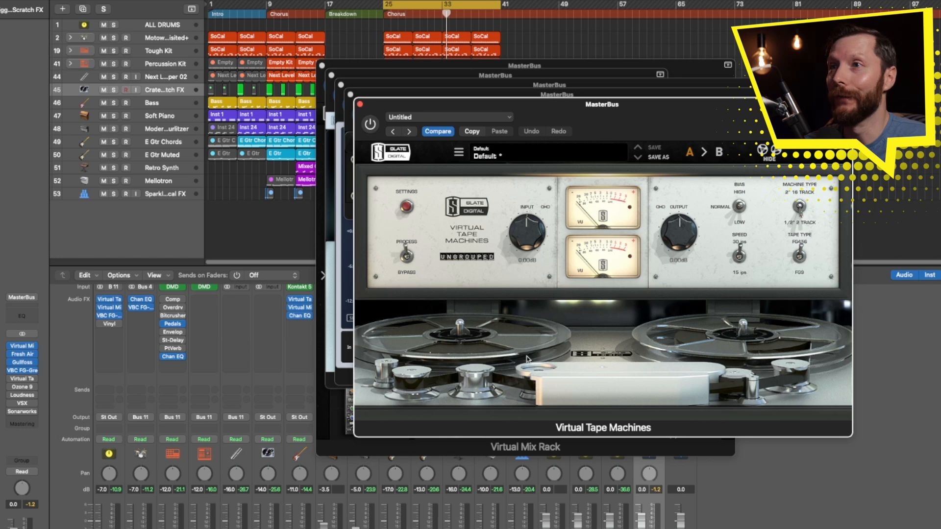
click(370, 125)
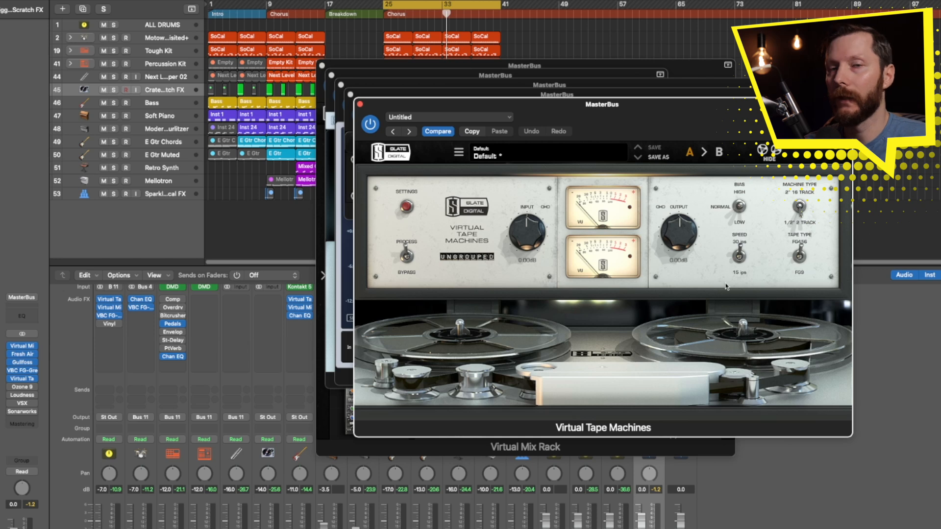
key(space)
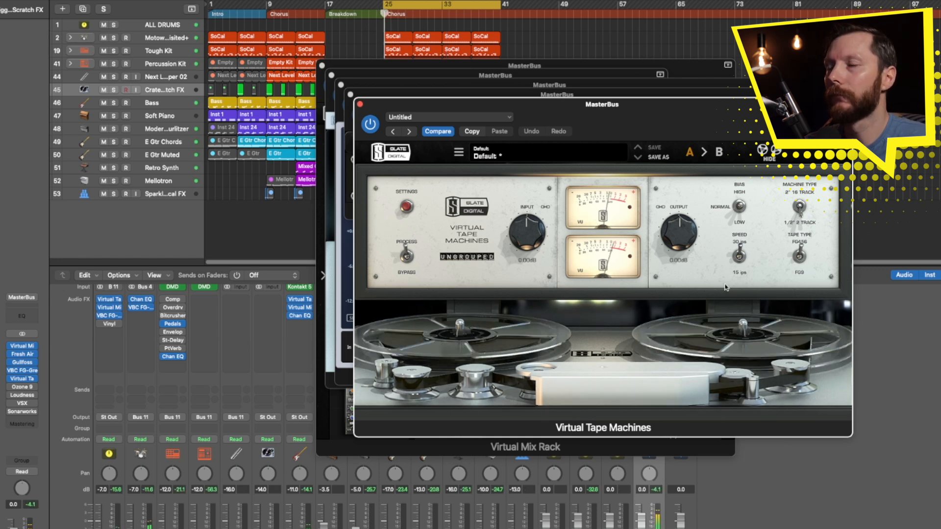
click(739, 256)
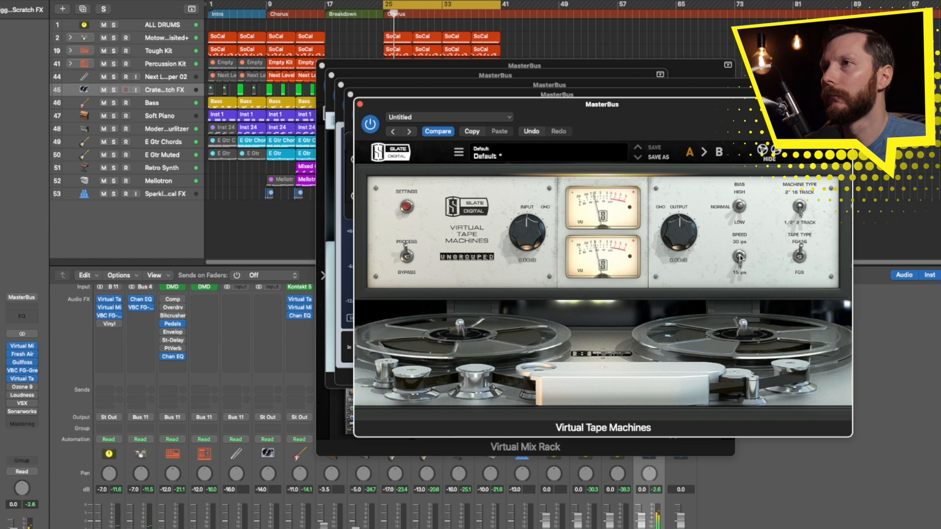
click(740, 257)
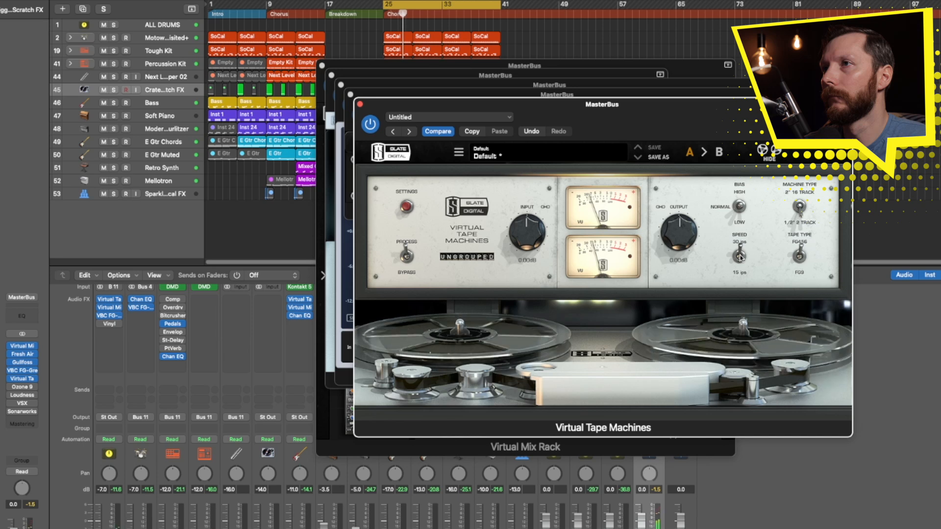
click(740, 257)
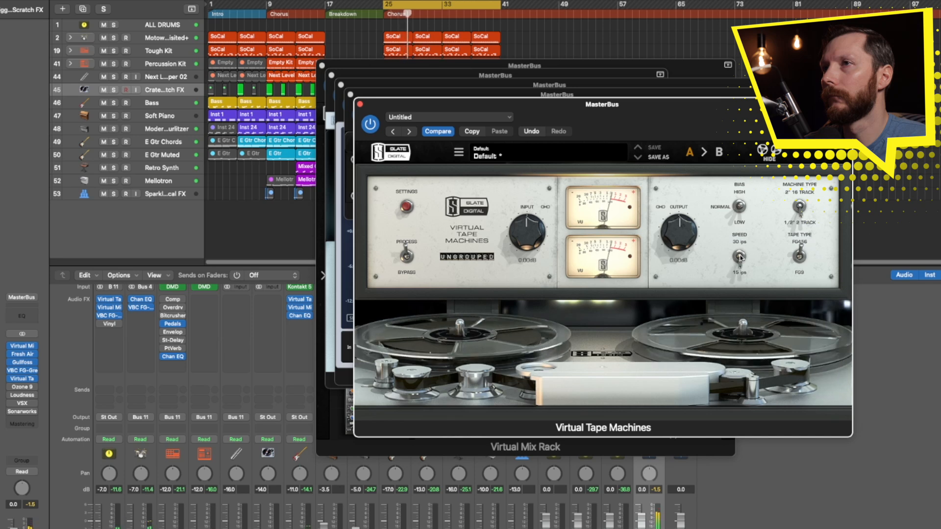
Compare the FG9 and FG456 tape types, keeping FG456, and compare the mix with the tape plug-in bypassed and active.
click(800, 257)
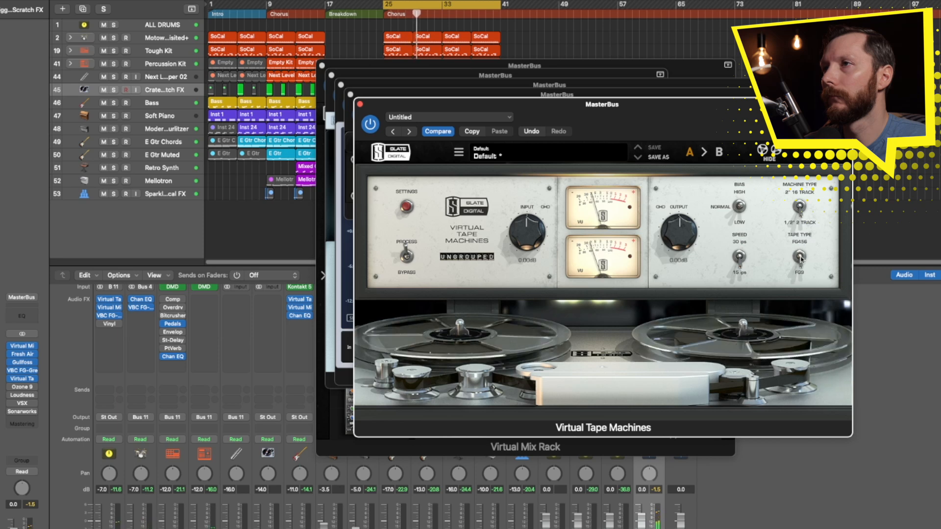
click(800, 257)
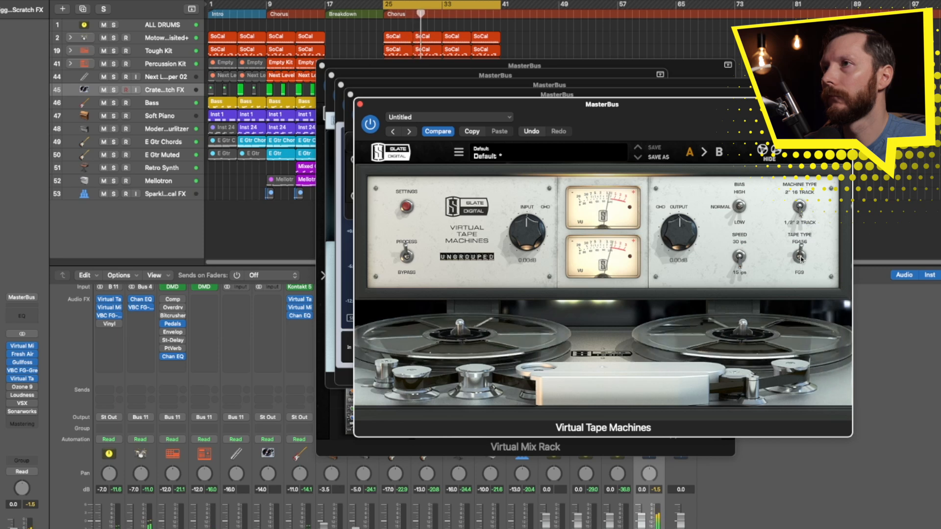
click(371, 125)
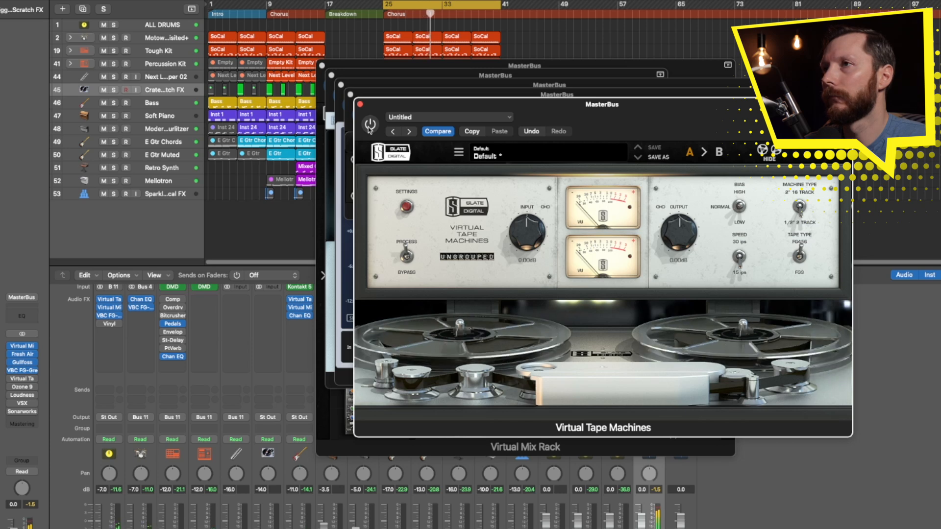
click(370, 126)
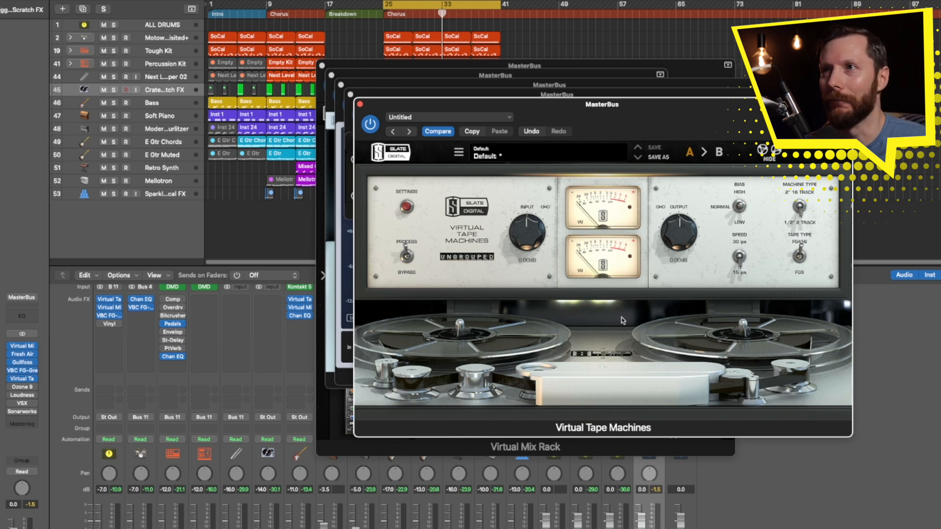
Enable Ozone 10 on the master bus and have its assistant analyse the playing chorus to build a mastering chain.
click(657, 505)
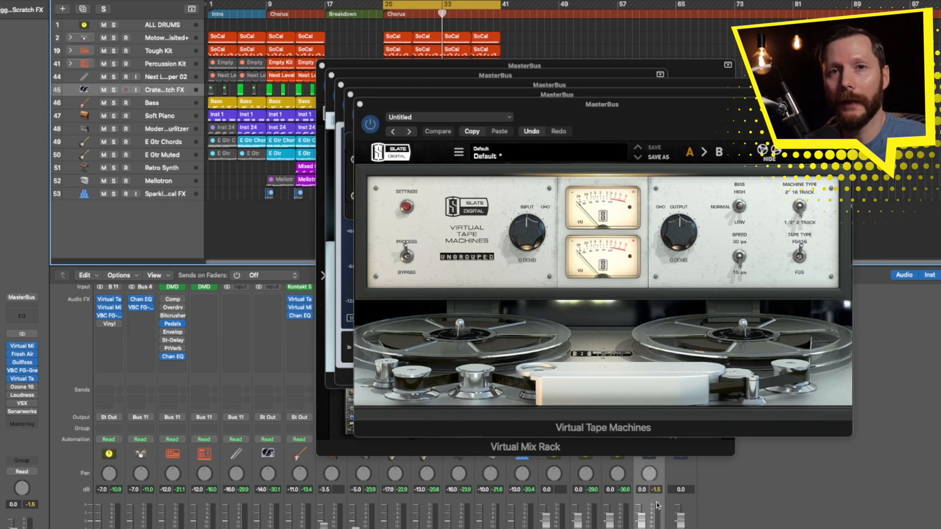
click(22, 387)
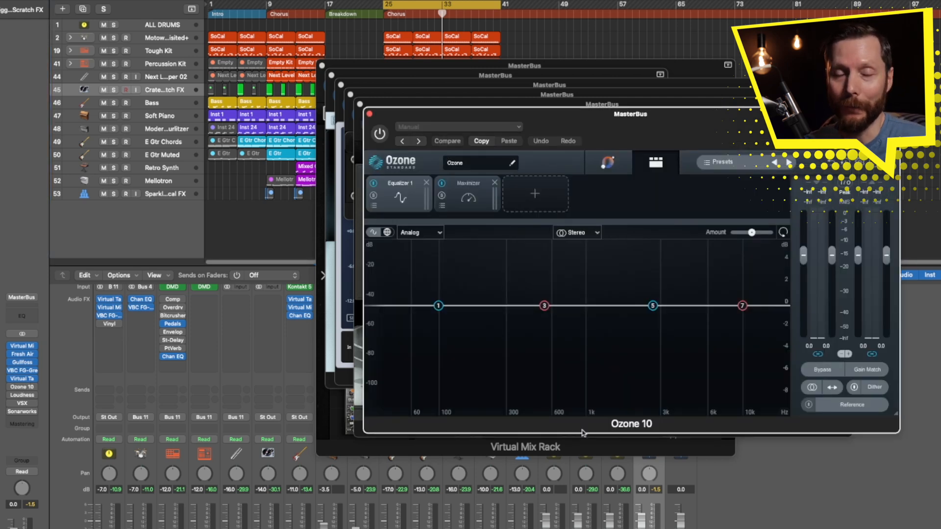
key(space)
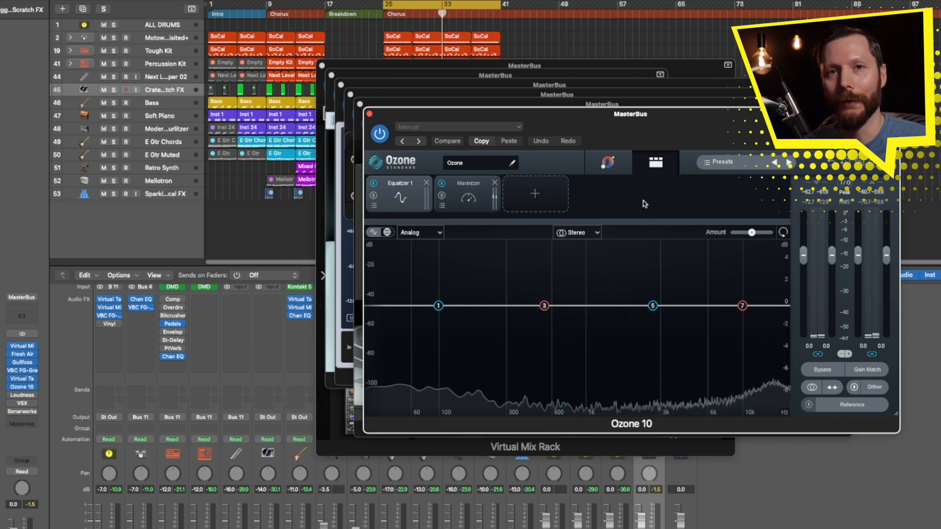
click(608, 163)
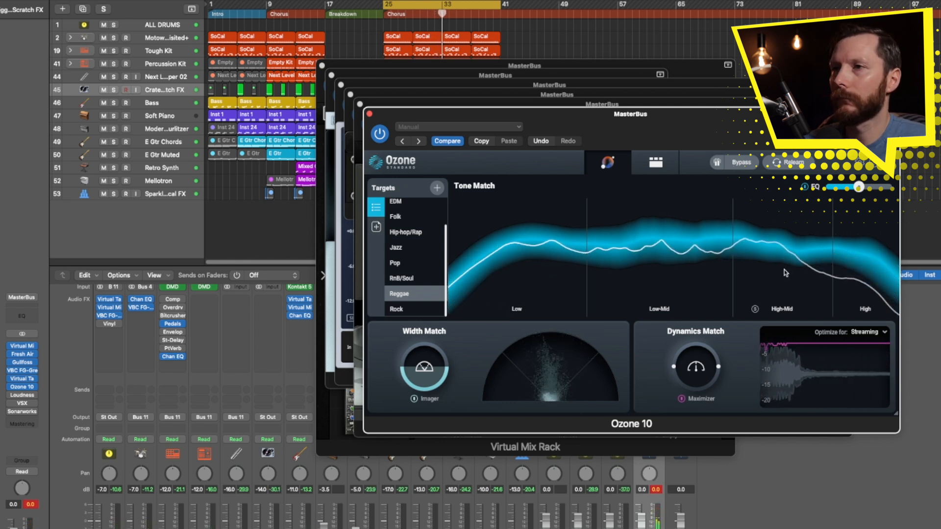
key(space)
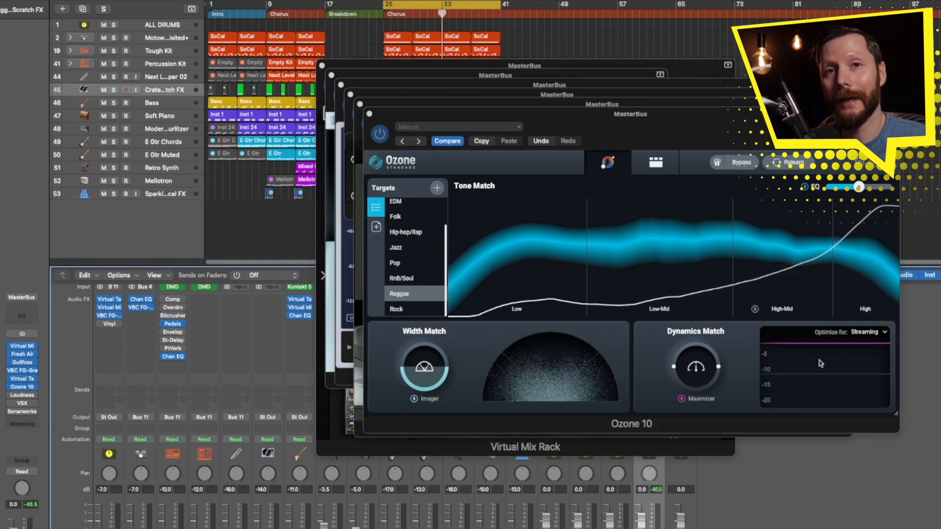
Review the settings of Ozone 10's Equalizer, Imager, Dynamic EQ and Maximizer modules.
click(658, 166)
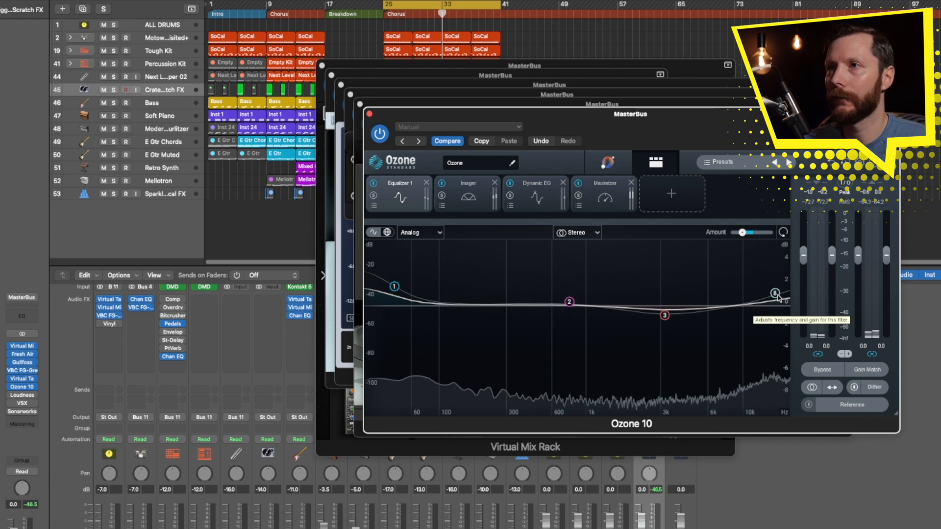
click(461, 187)
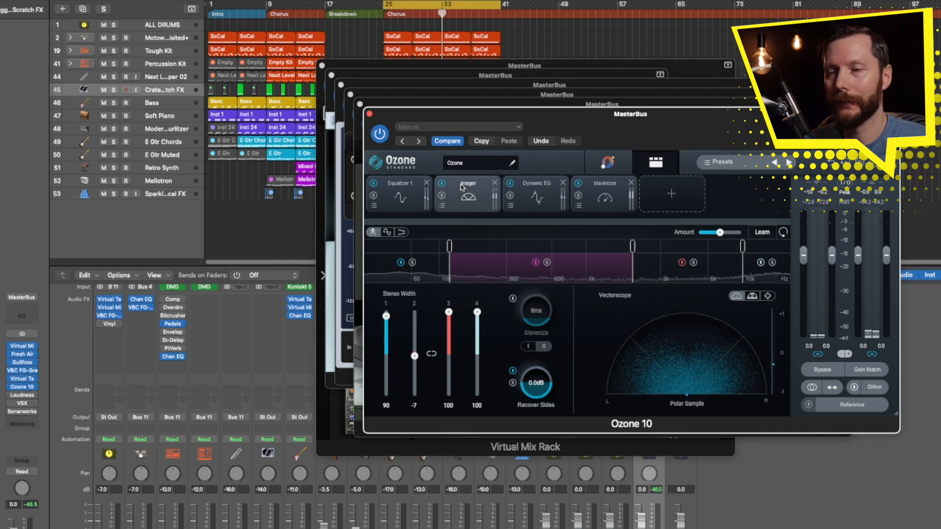
click(539, 185)
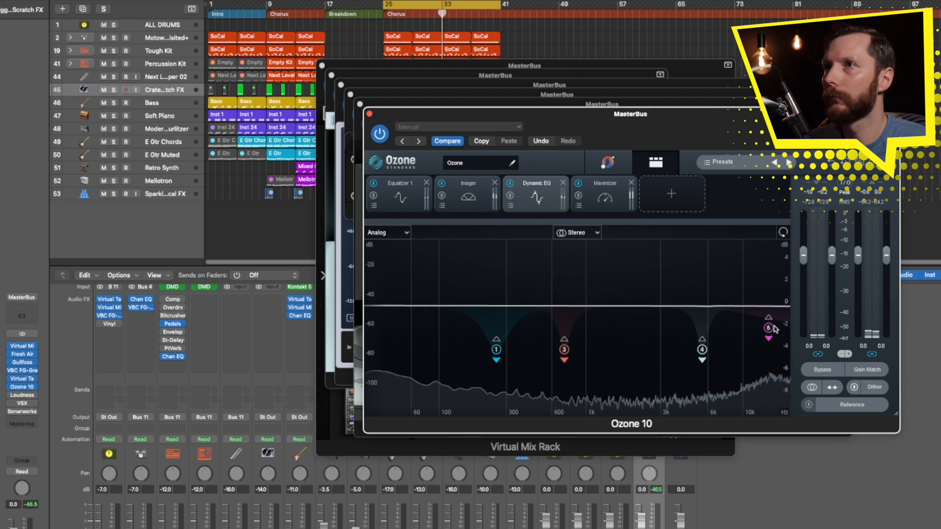
click(605, 196)
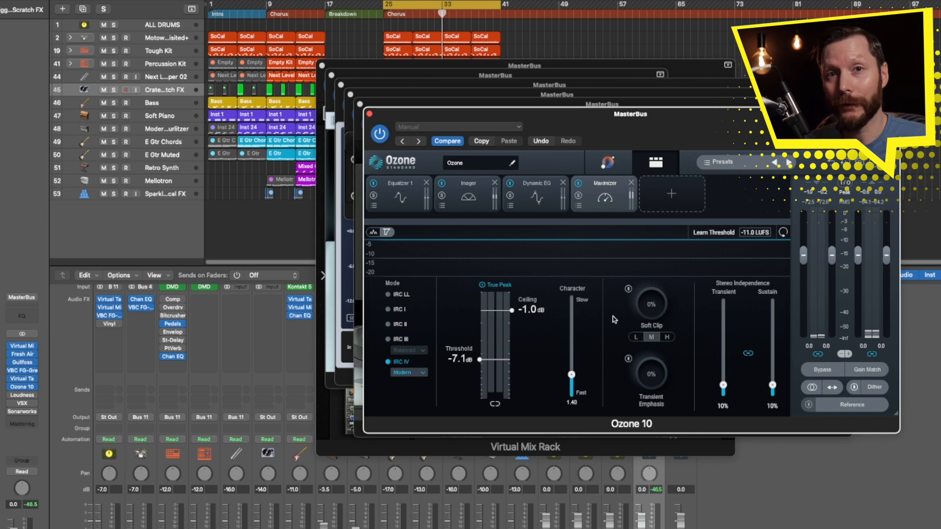
Bypass Ozone 10's Equalizer, Imager, Dynamic EQ and Maximizer modules one by one and re-enable all four.
click(373, 183)
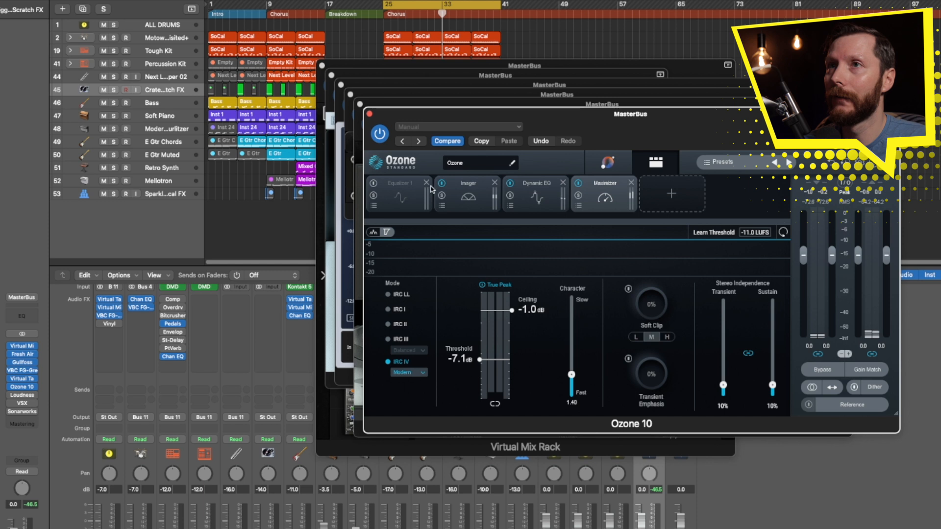
click(442, 184)
click(510, 183)
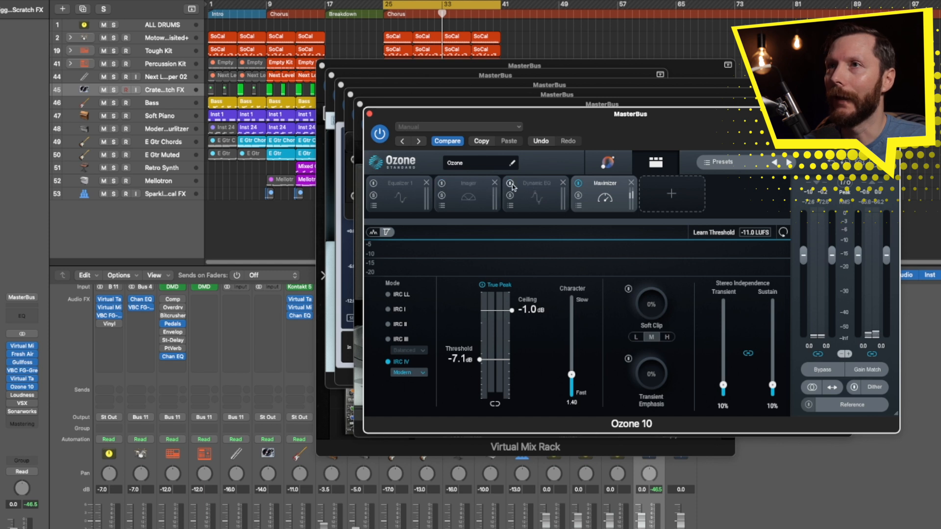
click(579, 183)
click(578, 183)
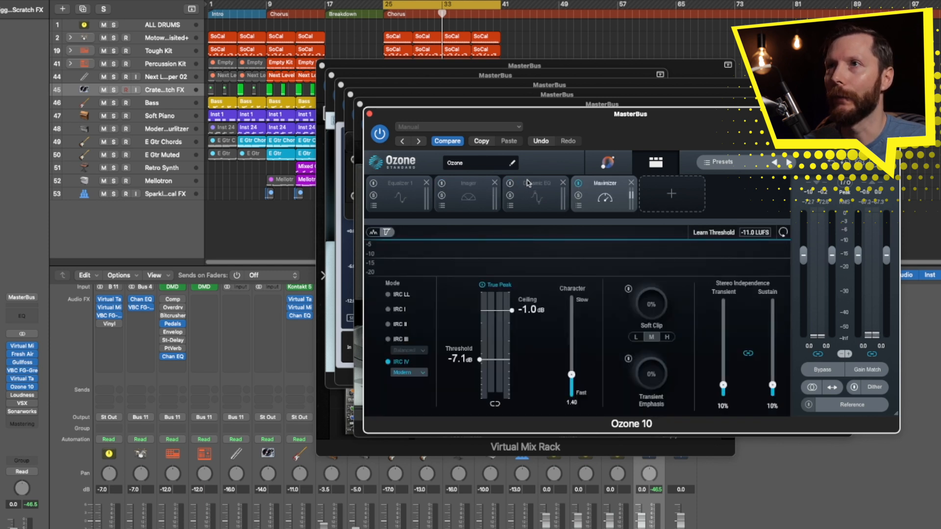
click(510, 183)
click(441, 183)
click(373, 184)
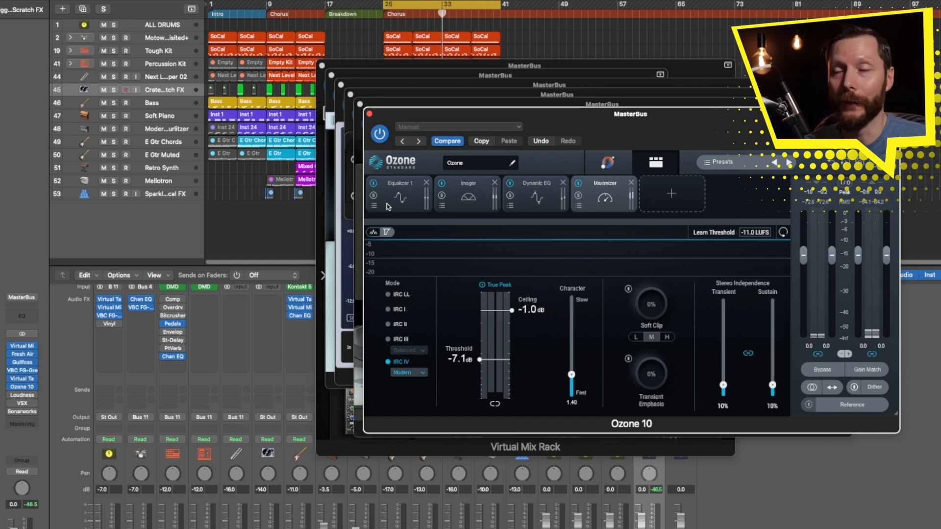
Go through the four Ozone 10 modules once more in chain order, ending on the Maximizer.
click(399, 191)
click(468, 191)
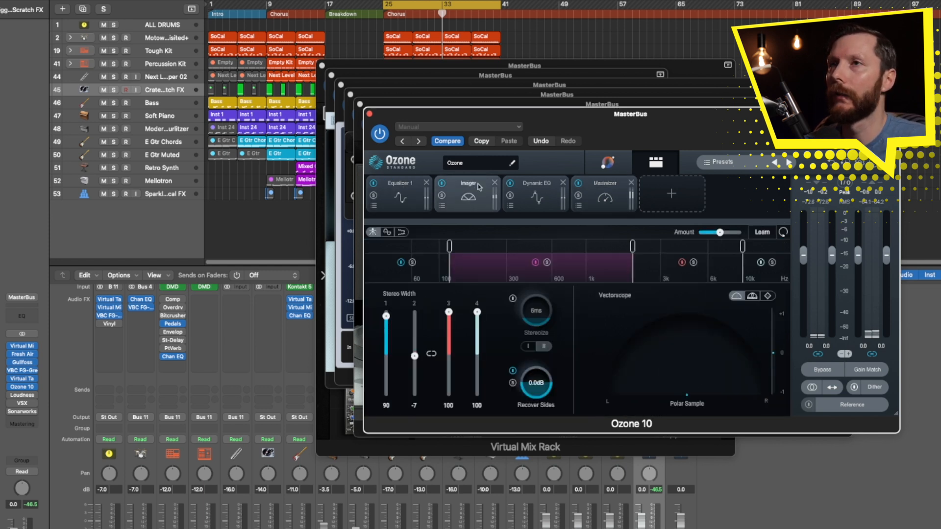
click(546, 185)
click(604, 185)
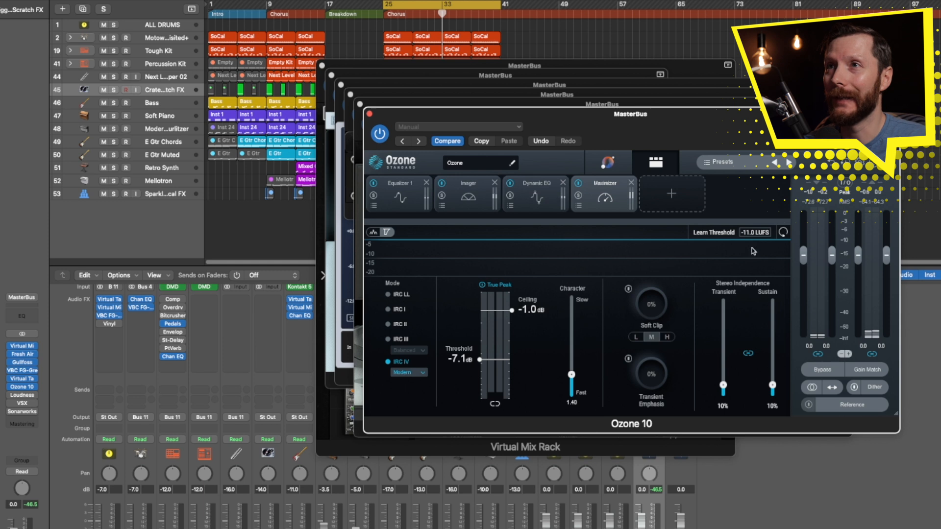
Enable the Loudness Meter, place it beside Ozone 10 and raise its target line to about -14 LUFS.
click(22, 396)
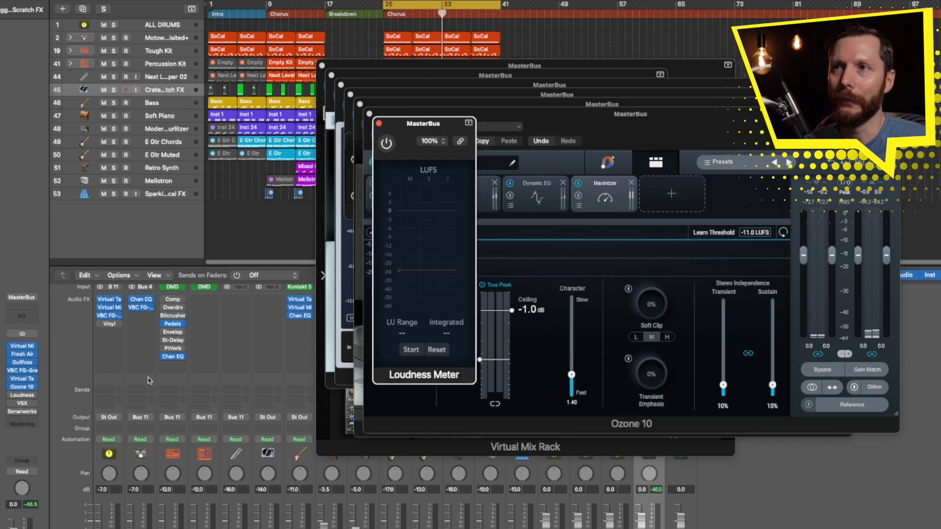
click(386, 143)
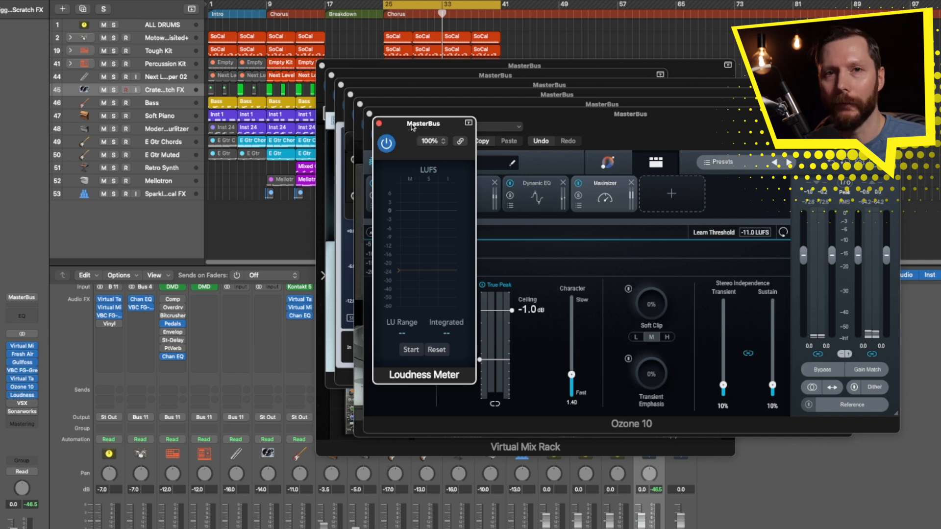
drag(412, 127, 940, 118)
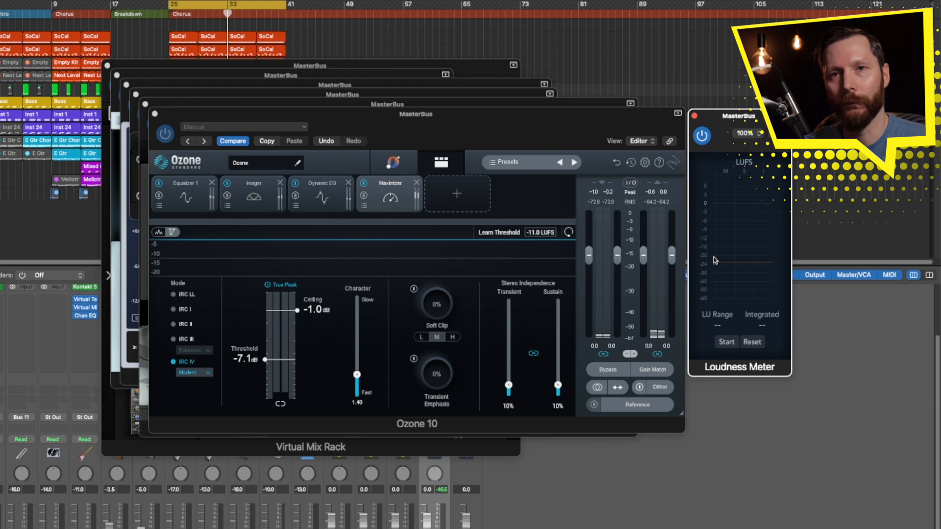
drag(713, 263, 706, 248)
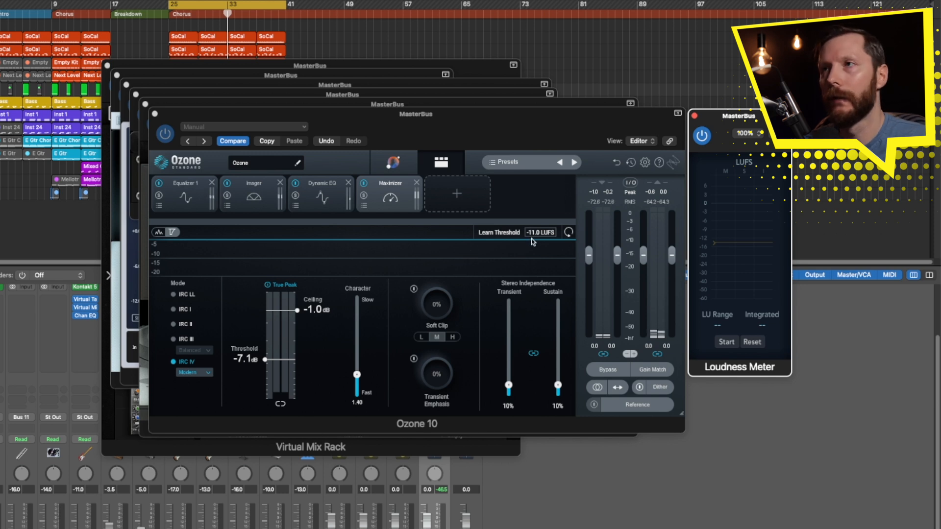
Set the Maximizer's Learn Threshold target to -14.0 LUFS and let it learn the threshold while the chorus plays.
drag(534, 234, 536, 246)
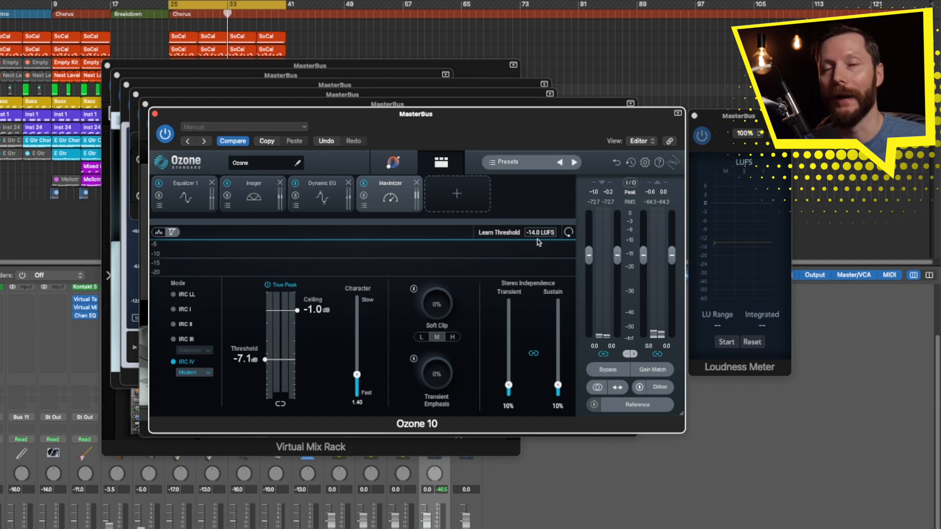
key(space)
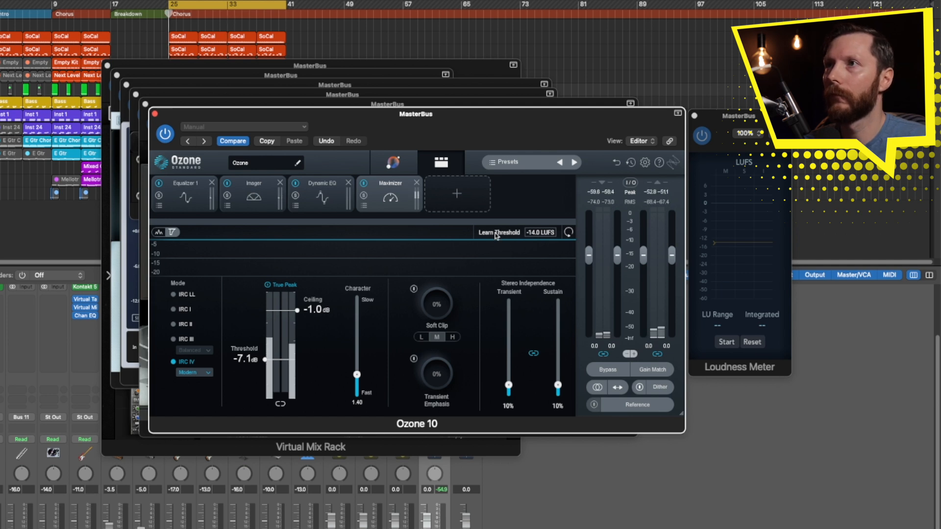
click(496, 234)
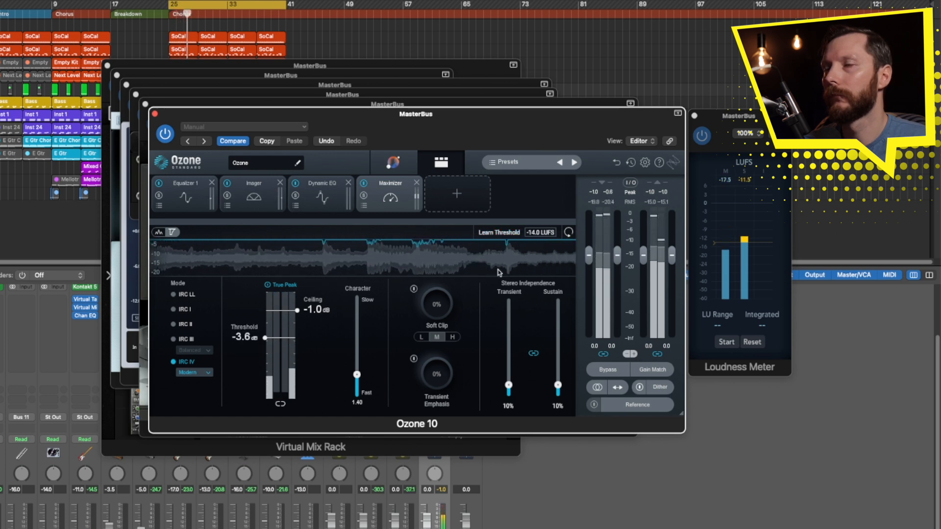
Measure the playing chorus's integrated loudness with the Loudness Meter, then stop playback.
click(724, 347)
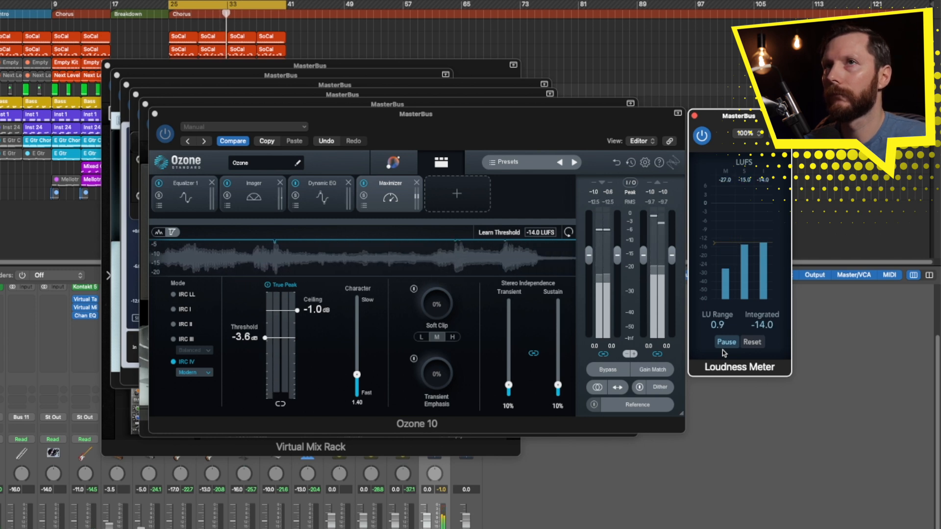
key(space)
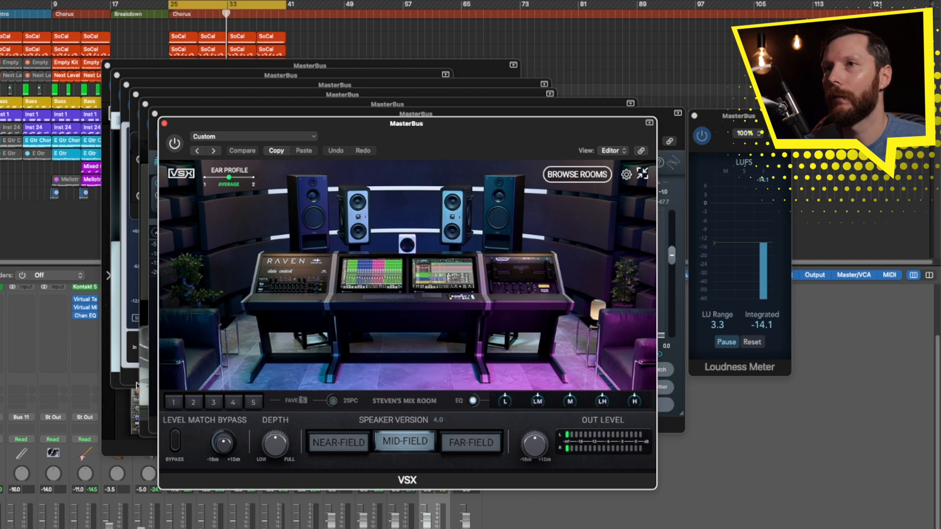
Browse VSX's favourite rooms 2 through 5 and back down to compare the listening environments, ending on favourite 2.
click(194, 403)
click(211, 403)
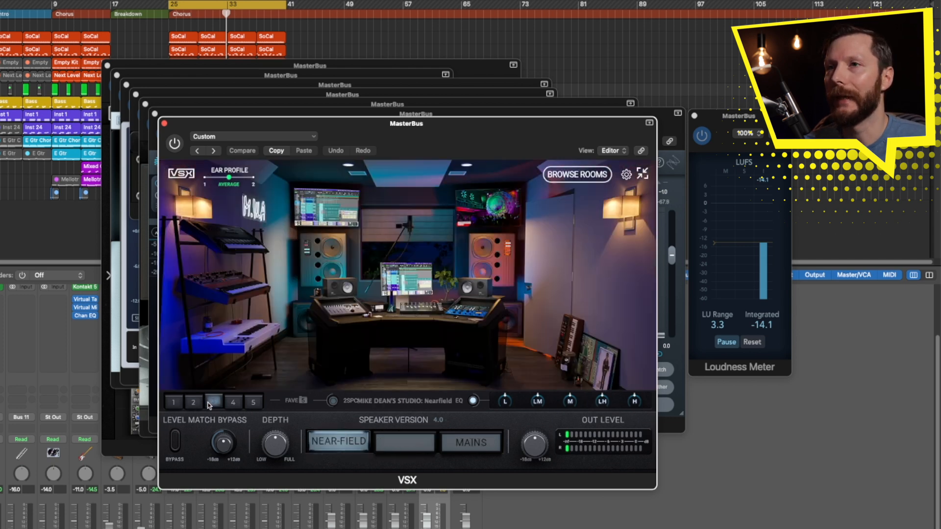
click(233, 403)
click(250, 404)
click(234, 406)
click(214, 406)
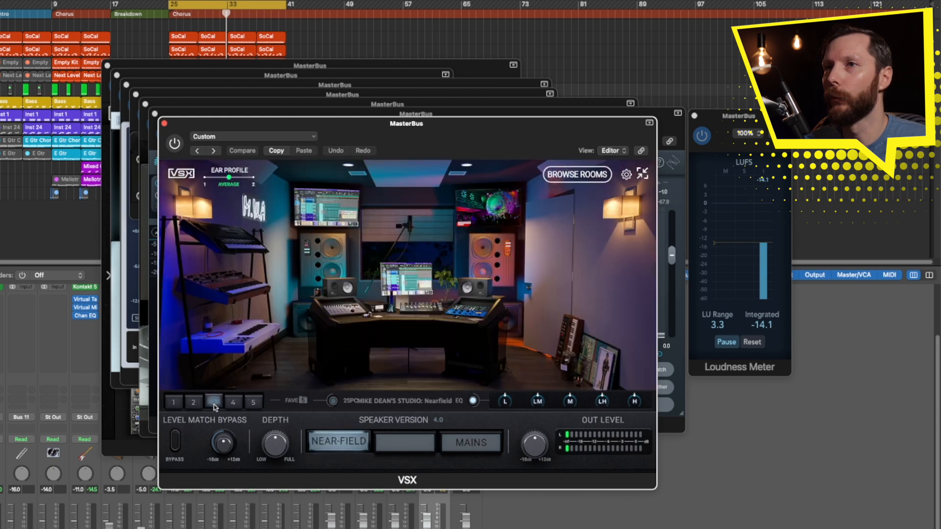
click(195, 405)
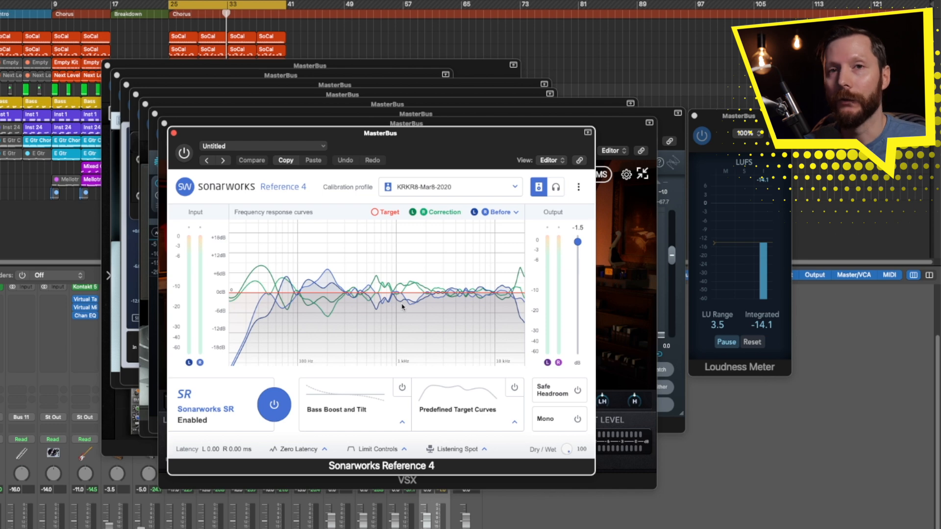
Close the Sonarworks Reference 4 and VSX windows to return to Ozone 10's Maximizer.
click(173, 133)
click(164, 124)
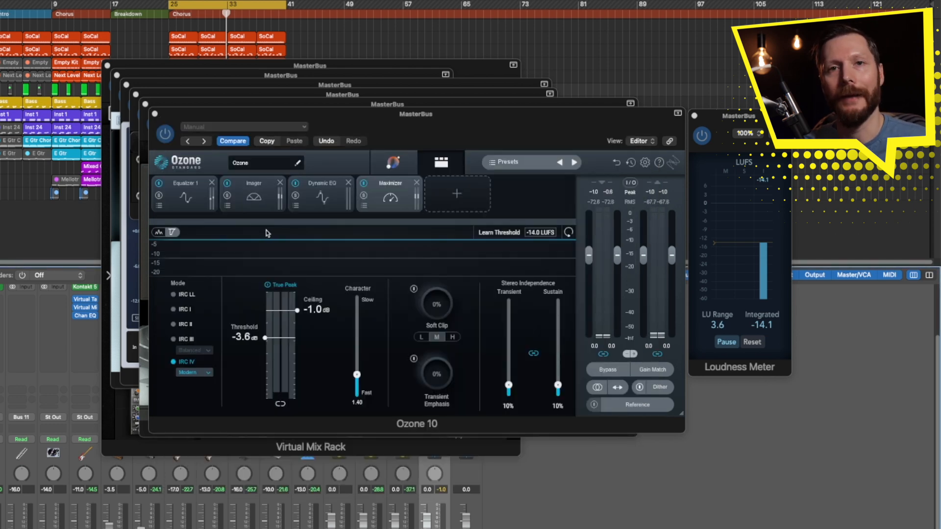